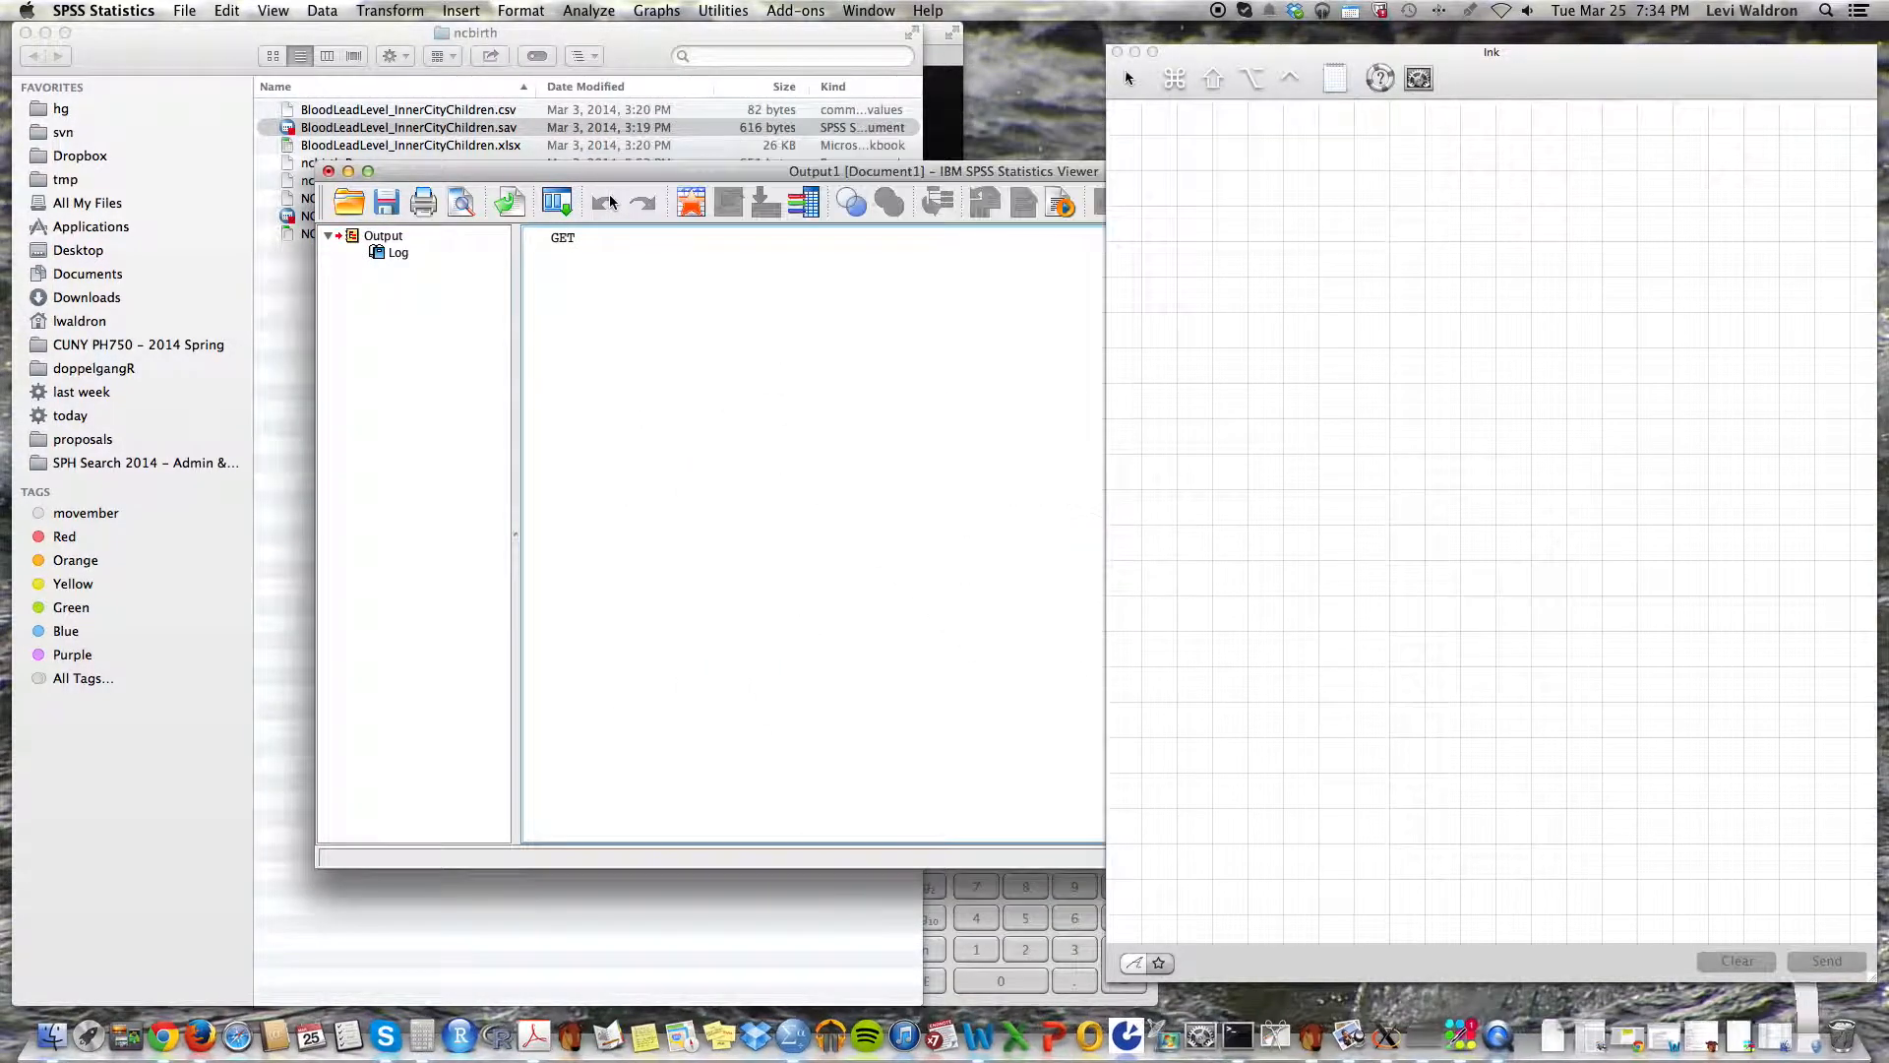
# Step: Make room on screen and handwrite the null hypothesis H0: μ0 = 5.0 in the Ink window
pyautogui.moveTo(772, 133); pyautogui.dragTo(477, 110)
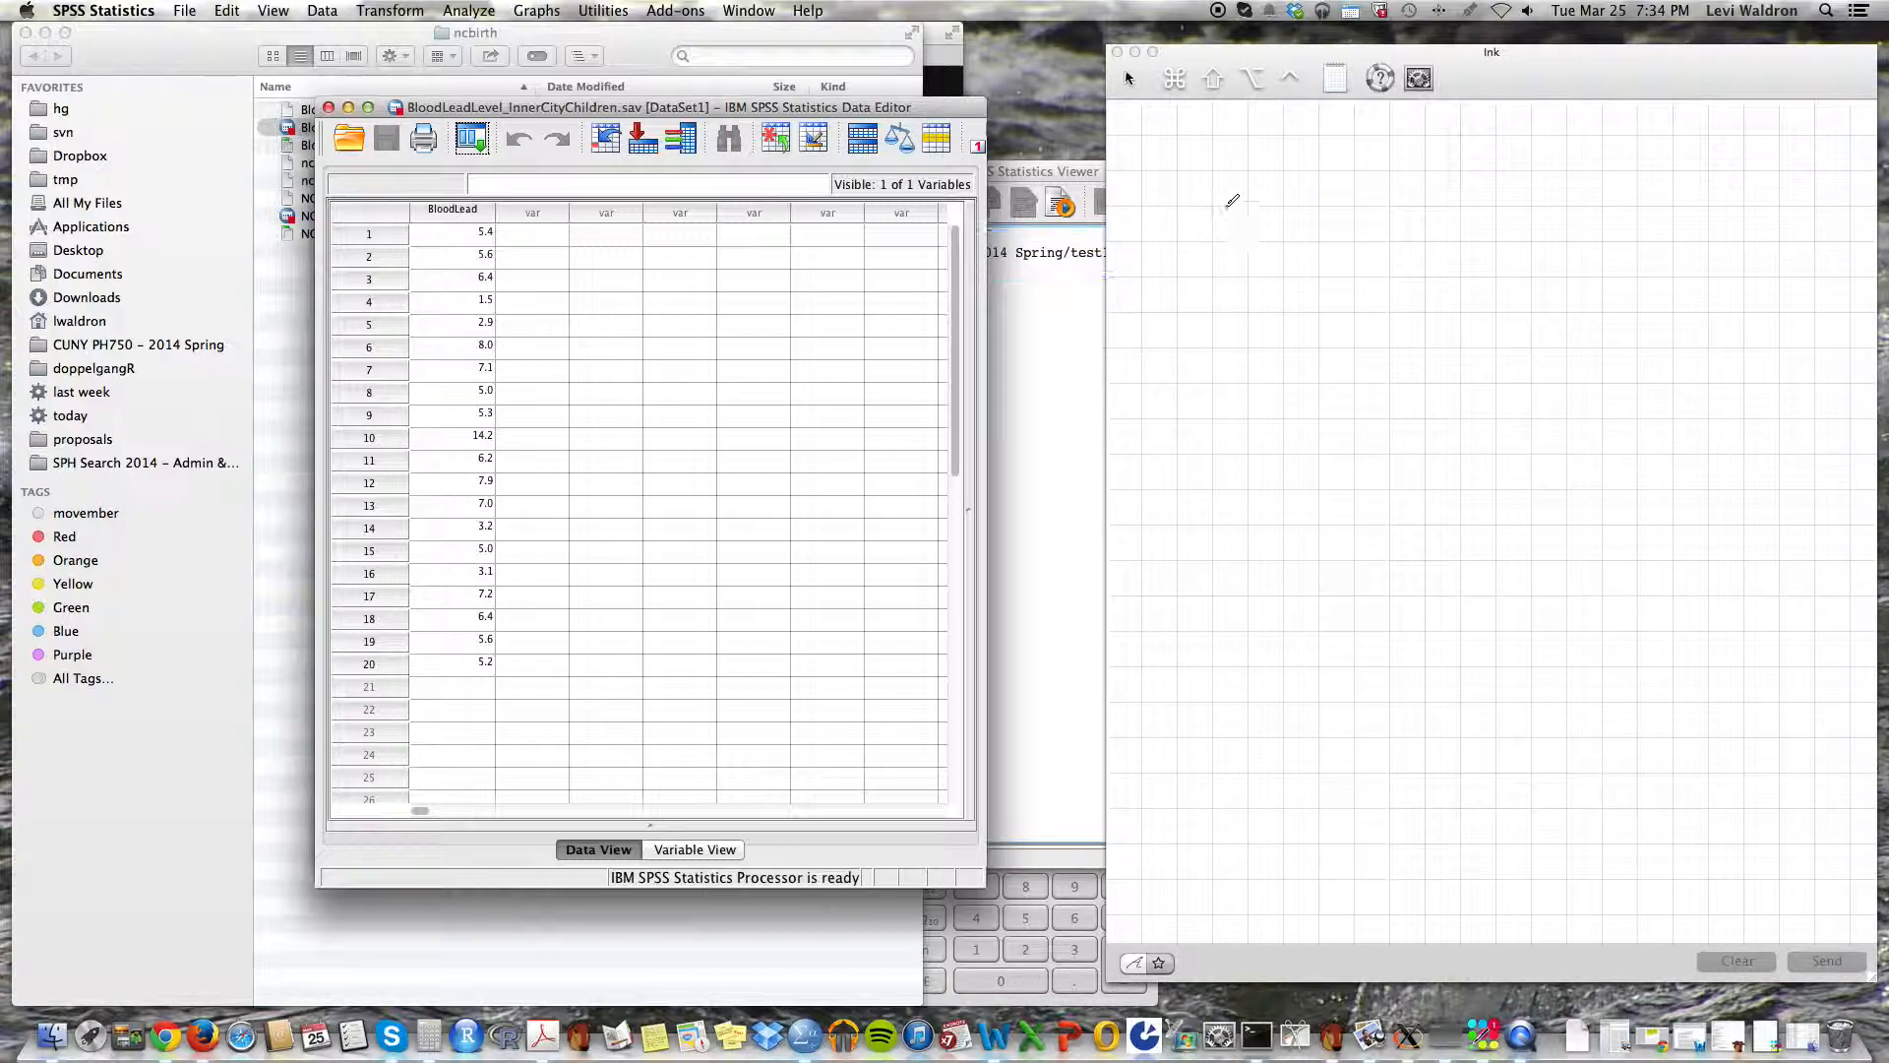
pyautogui.moveTo(1215, 127)
pyautogui.mouseDown()
pyautogui.moveTo(1212, 203)
pyautogui.moveTo(1242, 156)
pyautogui.moveTo(1251, 192)
pyautogui.mouseUp()
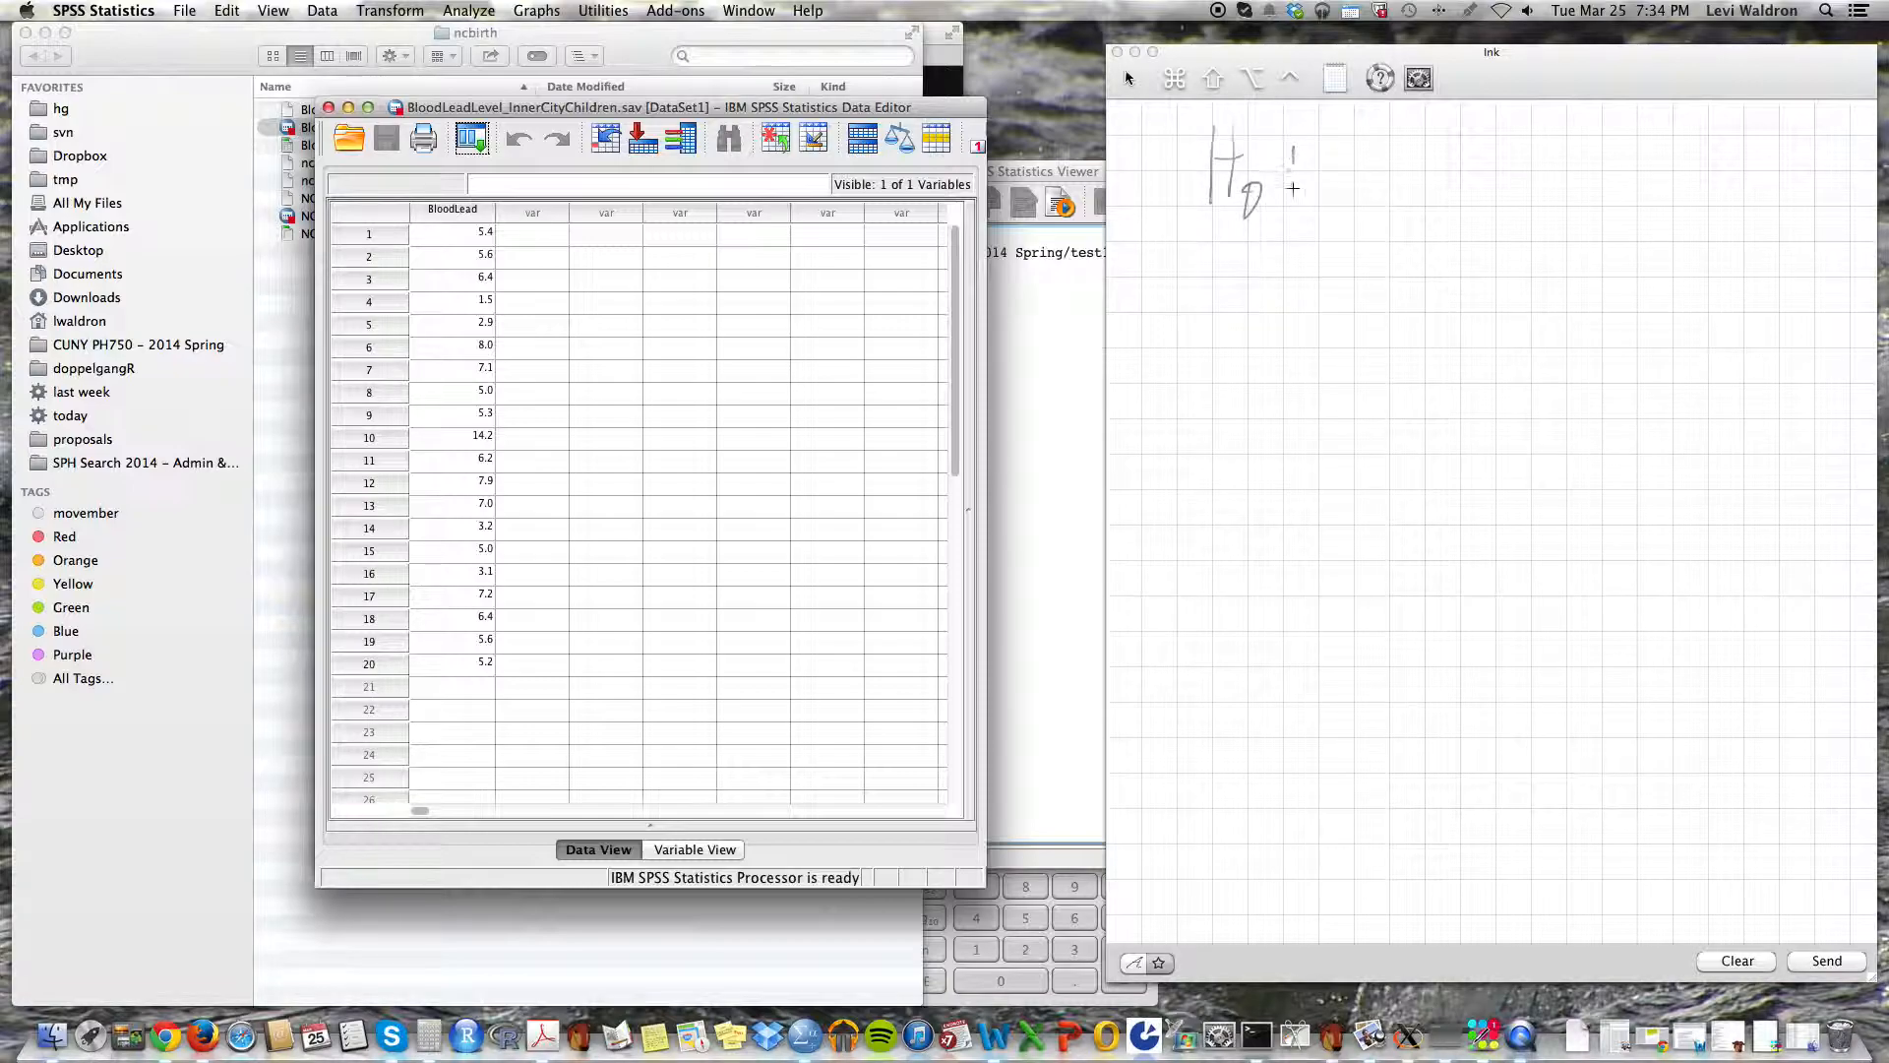
pyautogui.moveTo(1356, 197)
pyautogui.mouseDown()
pyautogui.moveTo(1388, 152)
pyautogui.moveTo(1397, 201)
pyautogui.moveTo(1414, 185)
pyautogui.mouseUp()
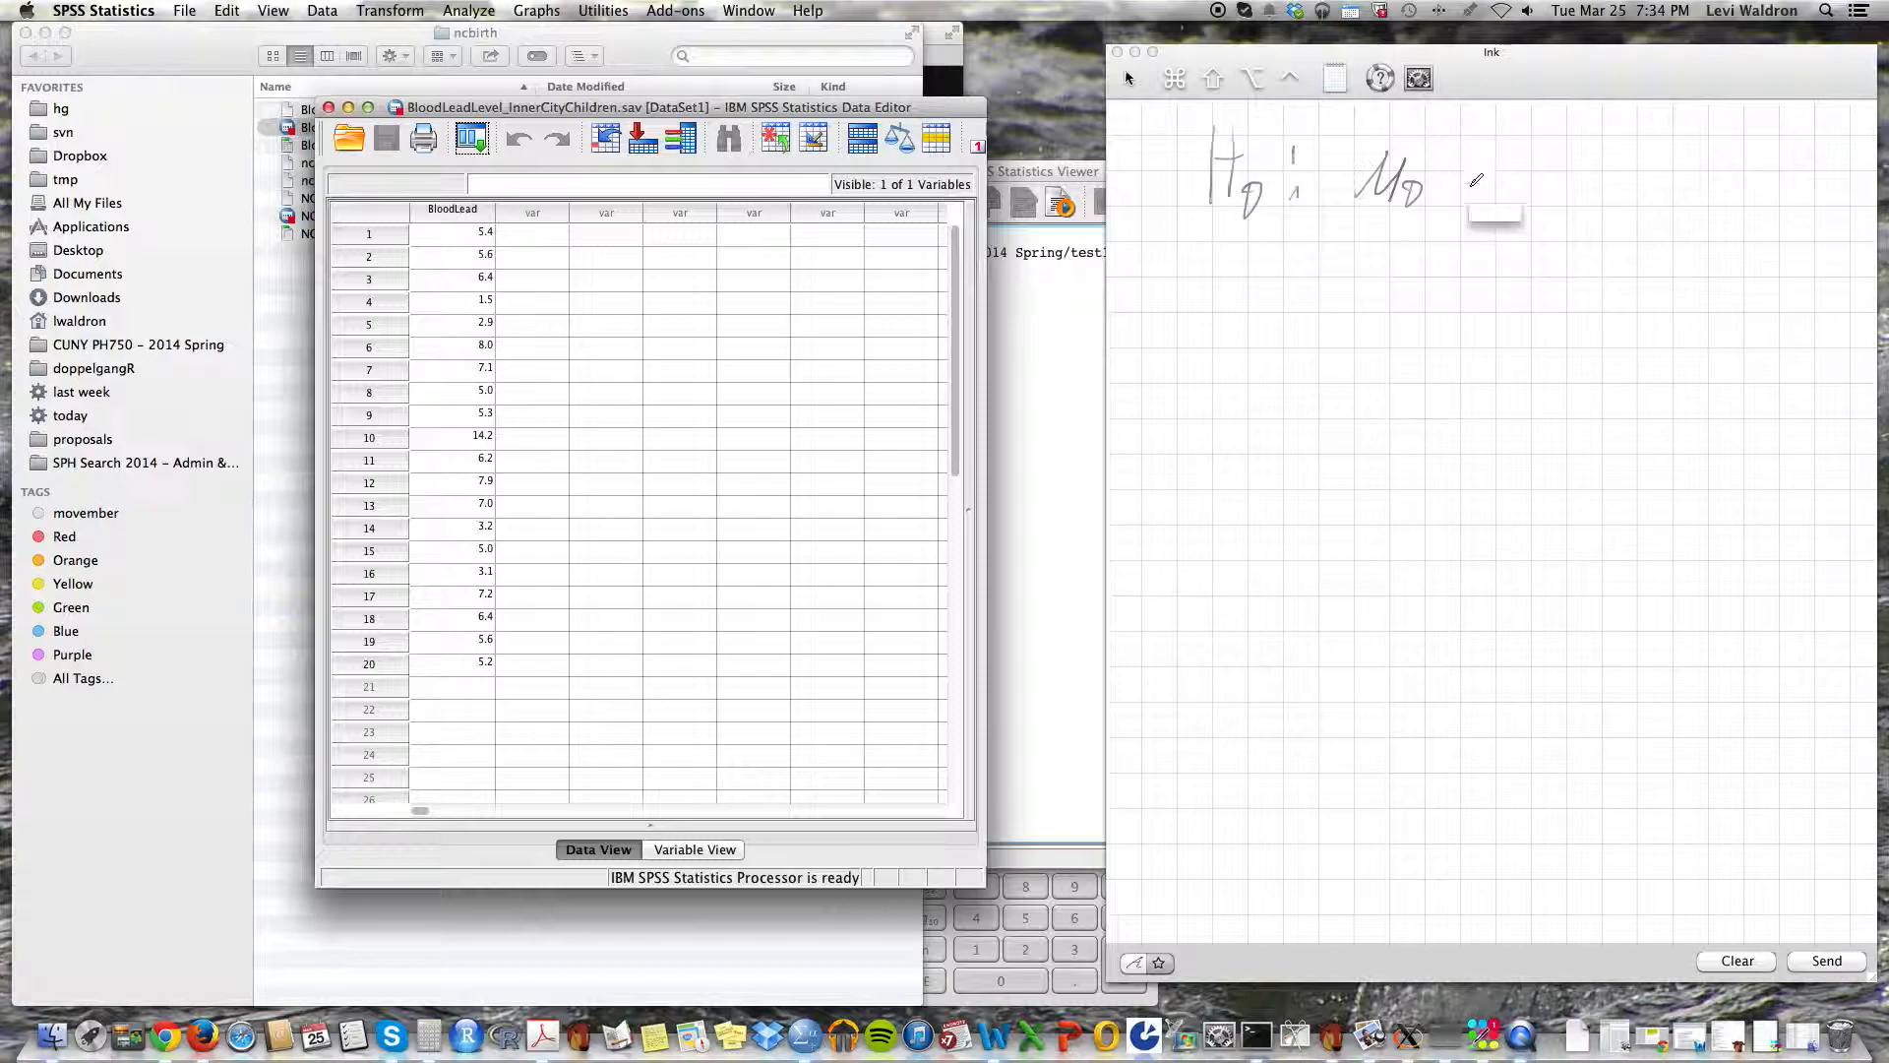
pyautogui.moveTo(1540, 140)
pyautogui.mouseDown()
pyautogui.moveTo(1535, 166)
pyautogui.moveTo(1560, 171)
pyautogui.moveTo(1523, 197)
pyautogui.mouseUp()
pyautogui.moveTo(1613, 145); pyautogui.dragTo(1616, 192)
# Step: Handwrite the alternative hypothesis HA: μ0 ≠ 5.0 and, below it, the significance level α = 0.05
pyautogui.moveTo(1232, 263)
pyautogui.mouseDown()
pyautogui.moveTo(1220, 320)
pyautogui.moveTo(1252, 316)
pyautogui.mouseUp()
pyautogui.moveTo(1223, 297)
pyautogui.mouseDown()
pyautogui.moveTo(1259, 287)
pyautogui.moveTo(1289, 344)
pyautogui.moveTo(1296, 300)
pyautogui.moveTo(1413, 323)
pyautogui.mouseUp()
pyautogui.click(1336, 295)
pyautogui.click(1335, 313)
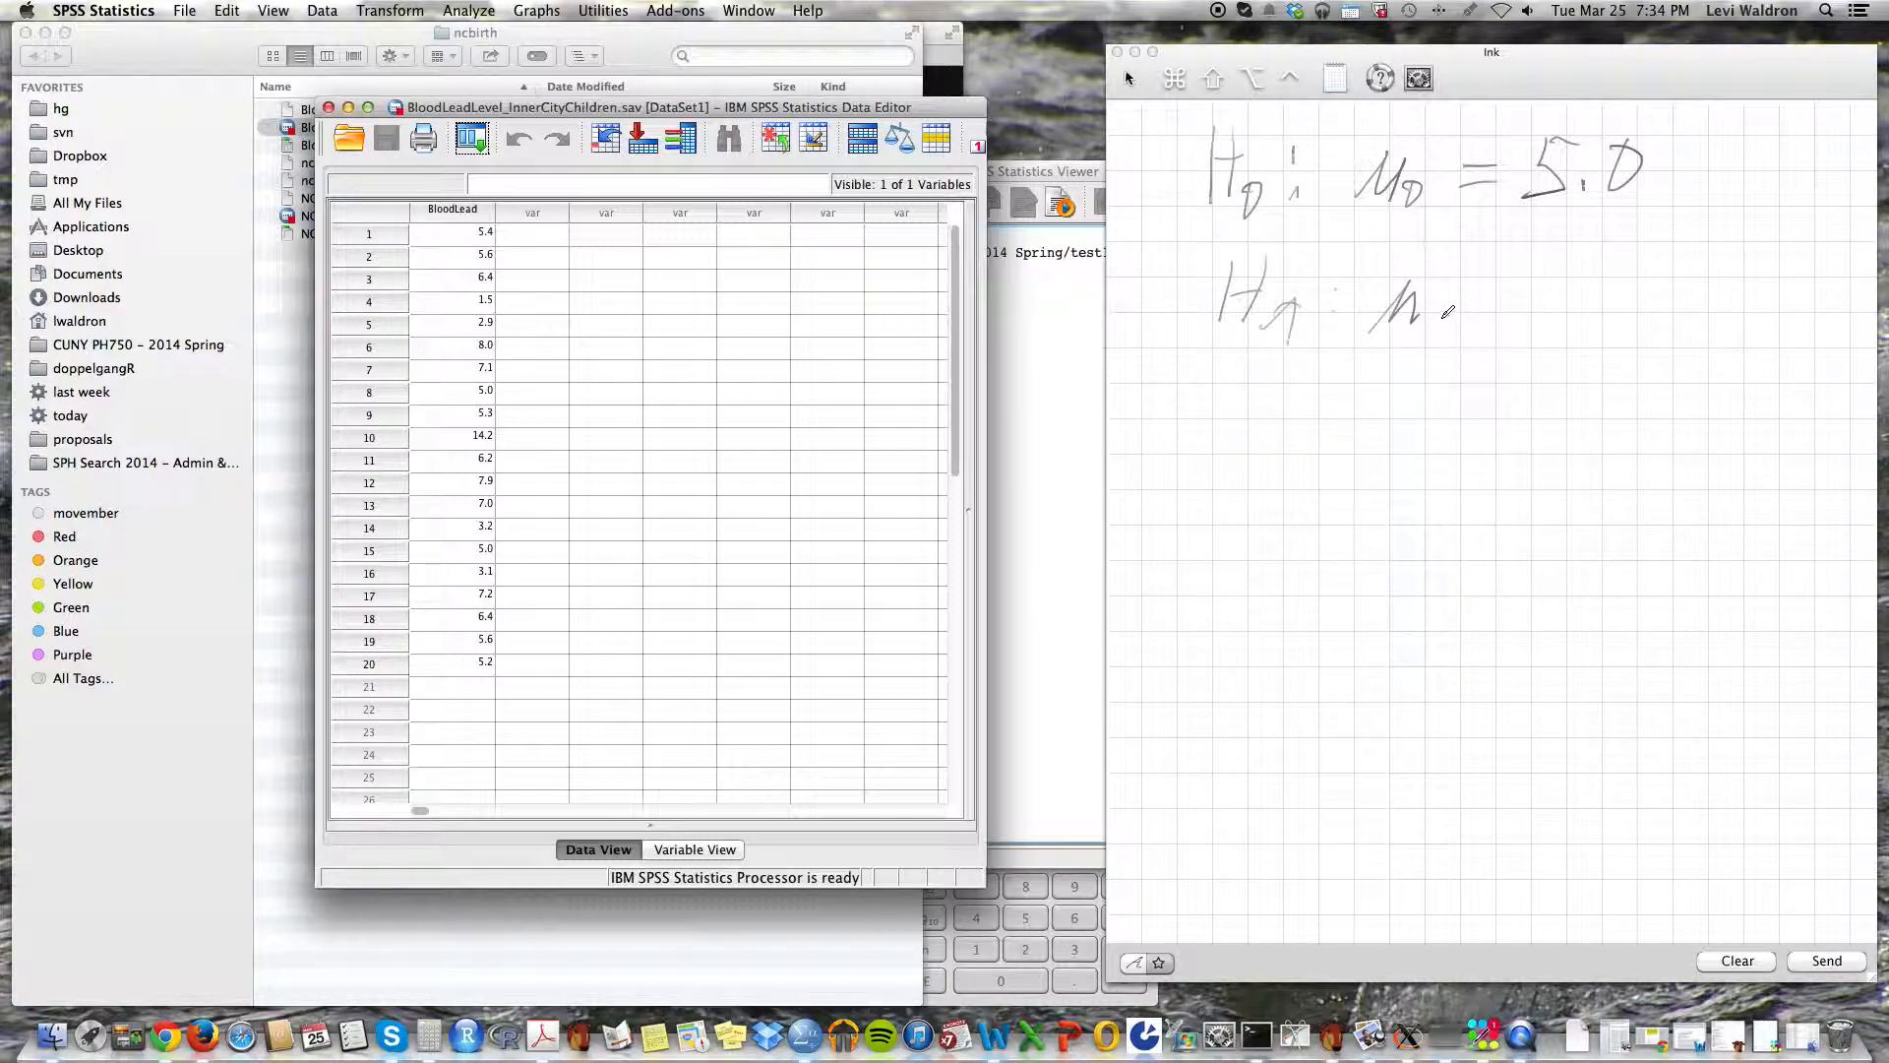
pyautogui.moveTo(1472, 295); pyautogui.dragTo(1502, 294)
pyautogui.moveTo(1469, 308); pyautogui.dragTo(1527, 325)
pyautogui.moveTo(1531, 287)
pyautogui.mouseDown()
pyautogui.moveTo(1587, 319)
pyautogui.moveTo(1625, 278)
pyautogui.mouseUp()
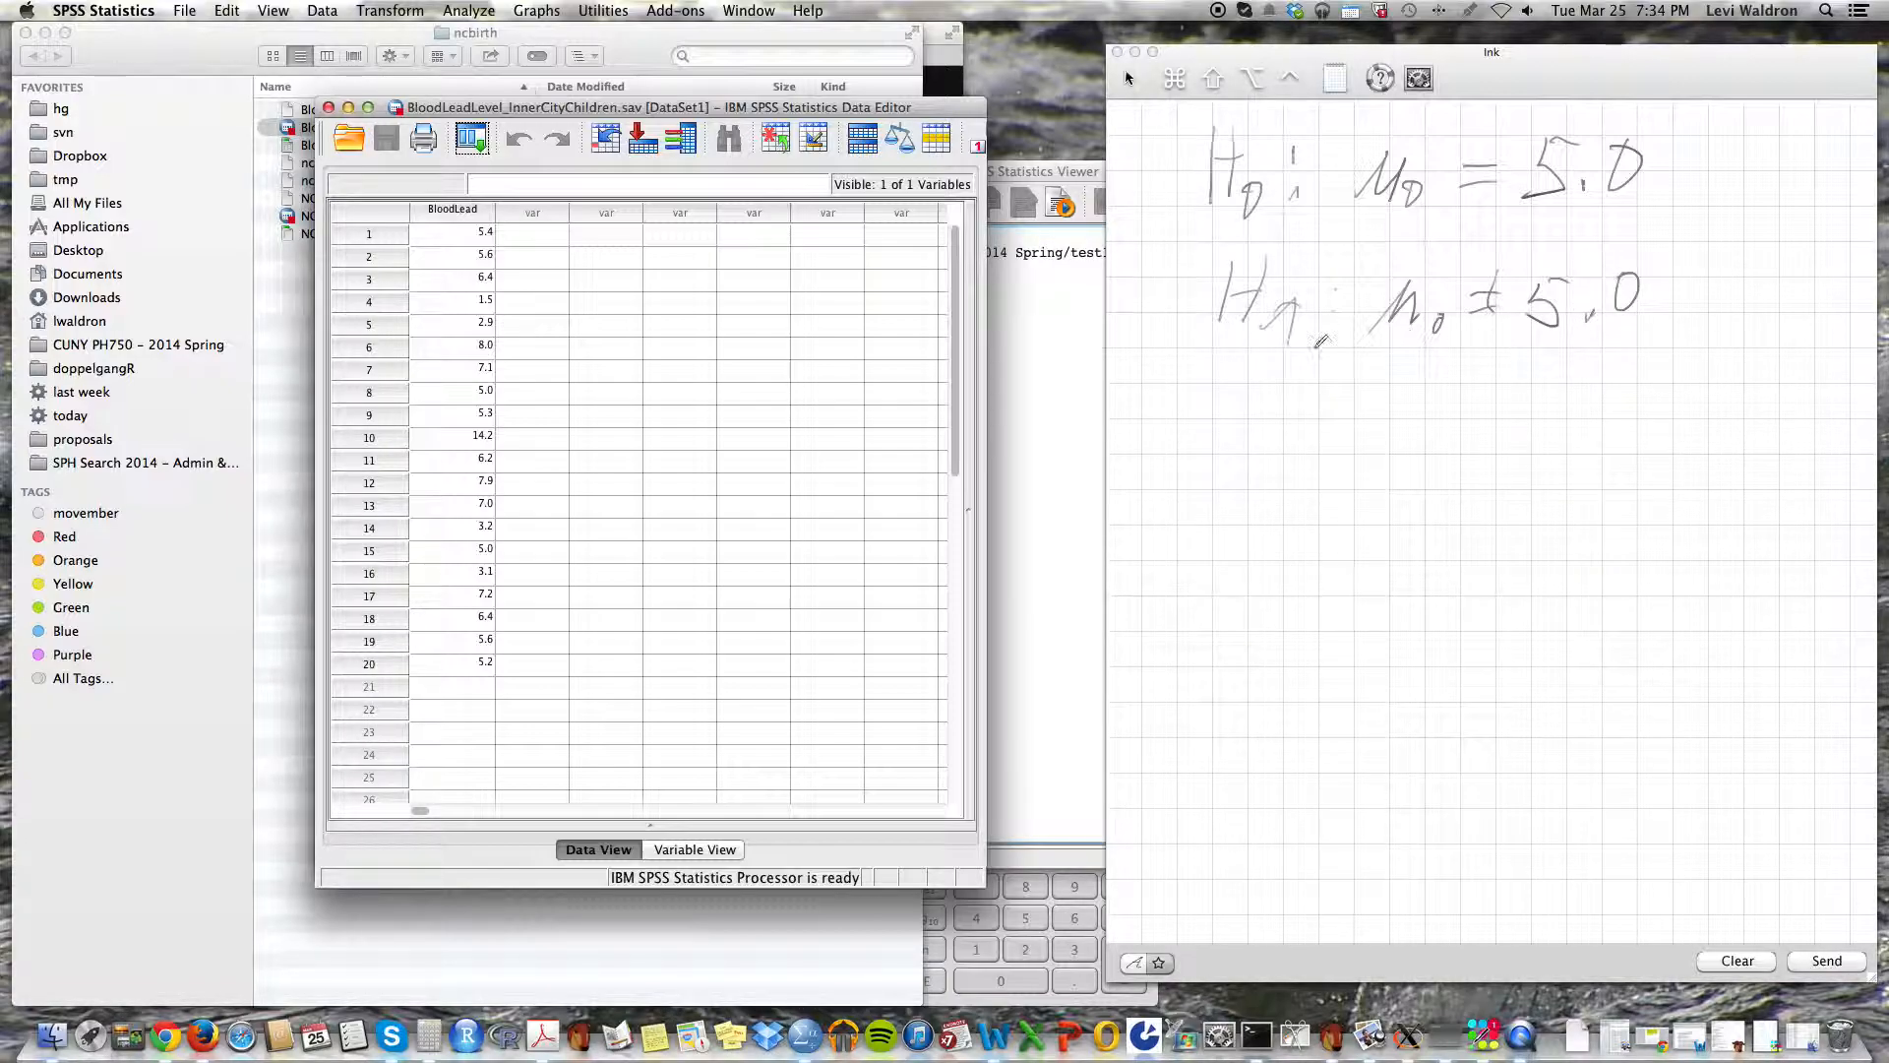
pyautogui.moveTo(1290, 394)
pyautogui.mouseDown()
pyautogui.moveTo(1252, 420)
pyautogui.moveTo(1318, 431)
pyautogui.mouseUp()
pyautogui.moveTo(1472, 382)
pyautogui.mouseDown()
pyautogui.moveTo(1454, 423)
pyautogui.moveTo(1476, 380)
pyautogui.moveTo(1547, 394)
pyautogui.mouseUp()
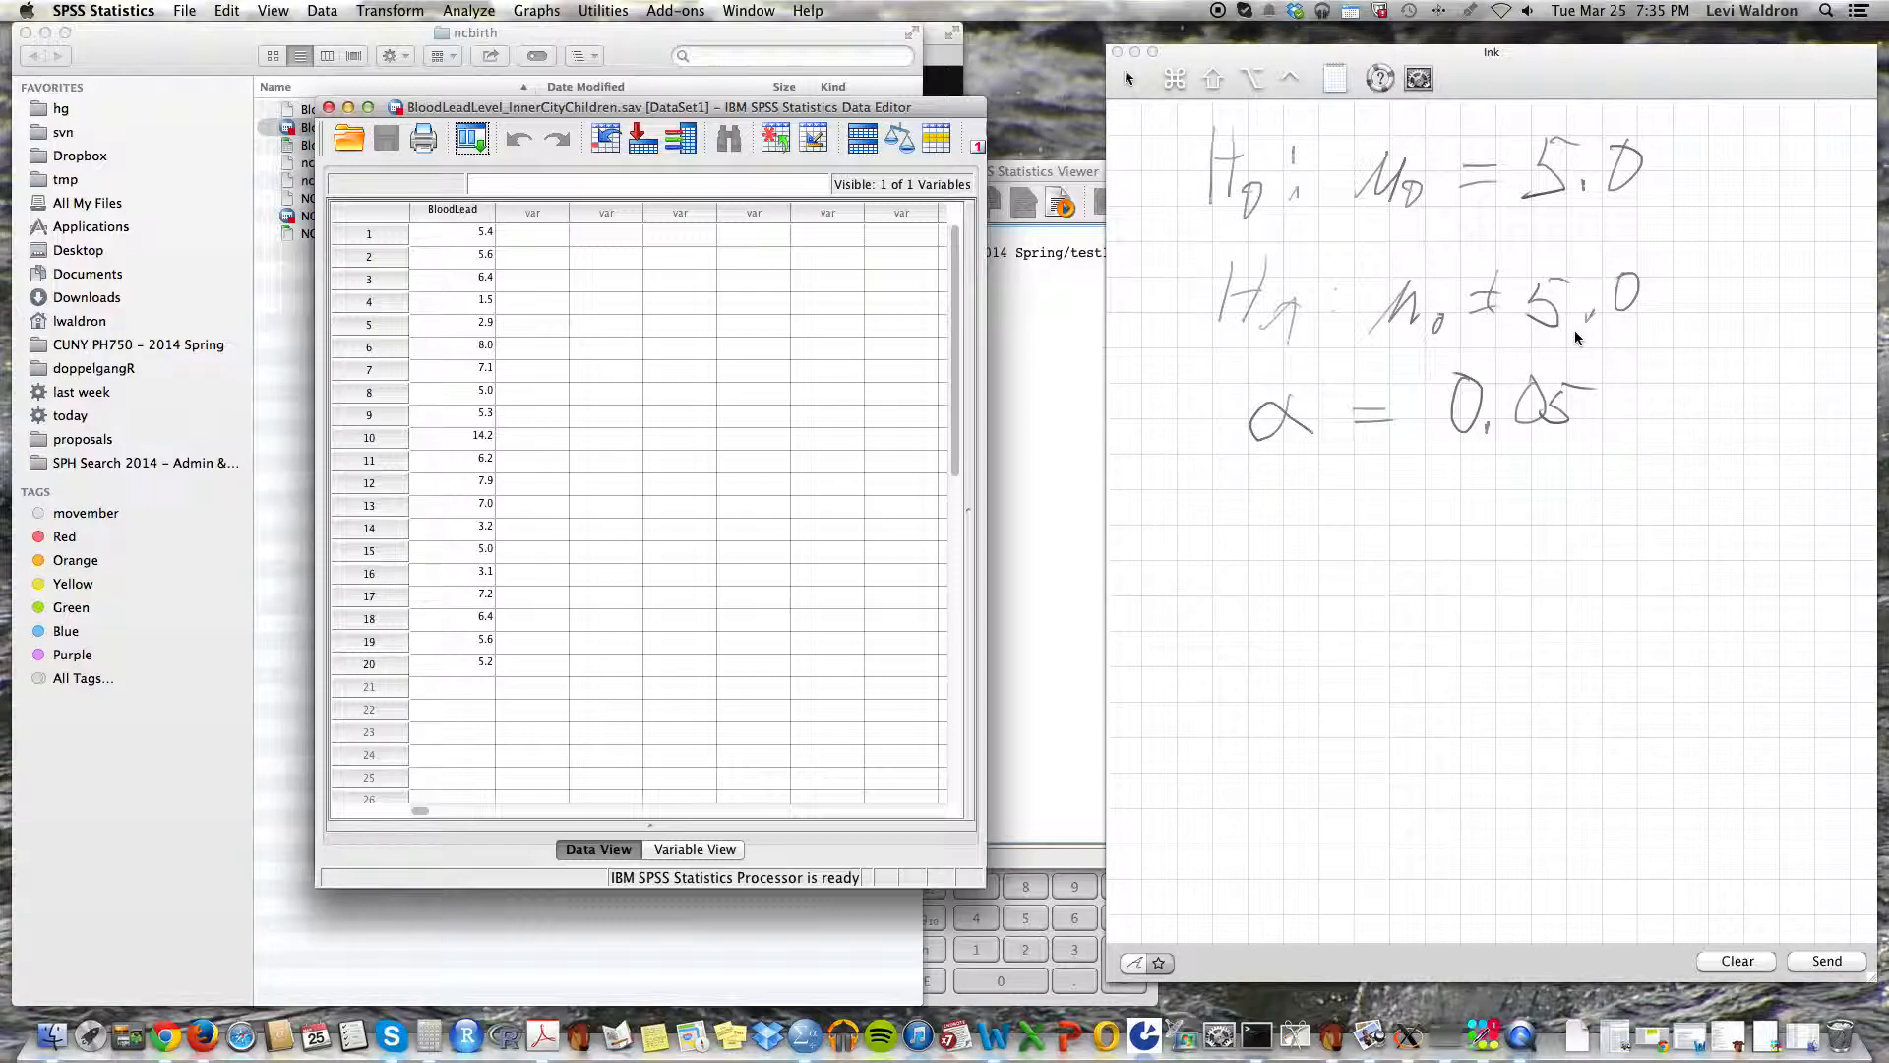
# Step: In SPSS, set up a One-Sample T Test on Blood Lead Level, keeping the 95% confidence interval and analysis-by-analysis exclusion of missing values
pyautogui.click(469, 11)
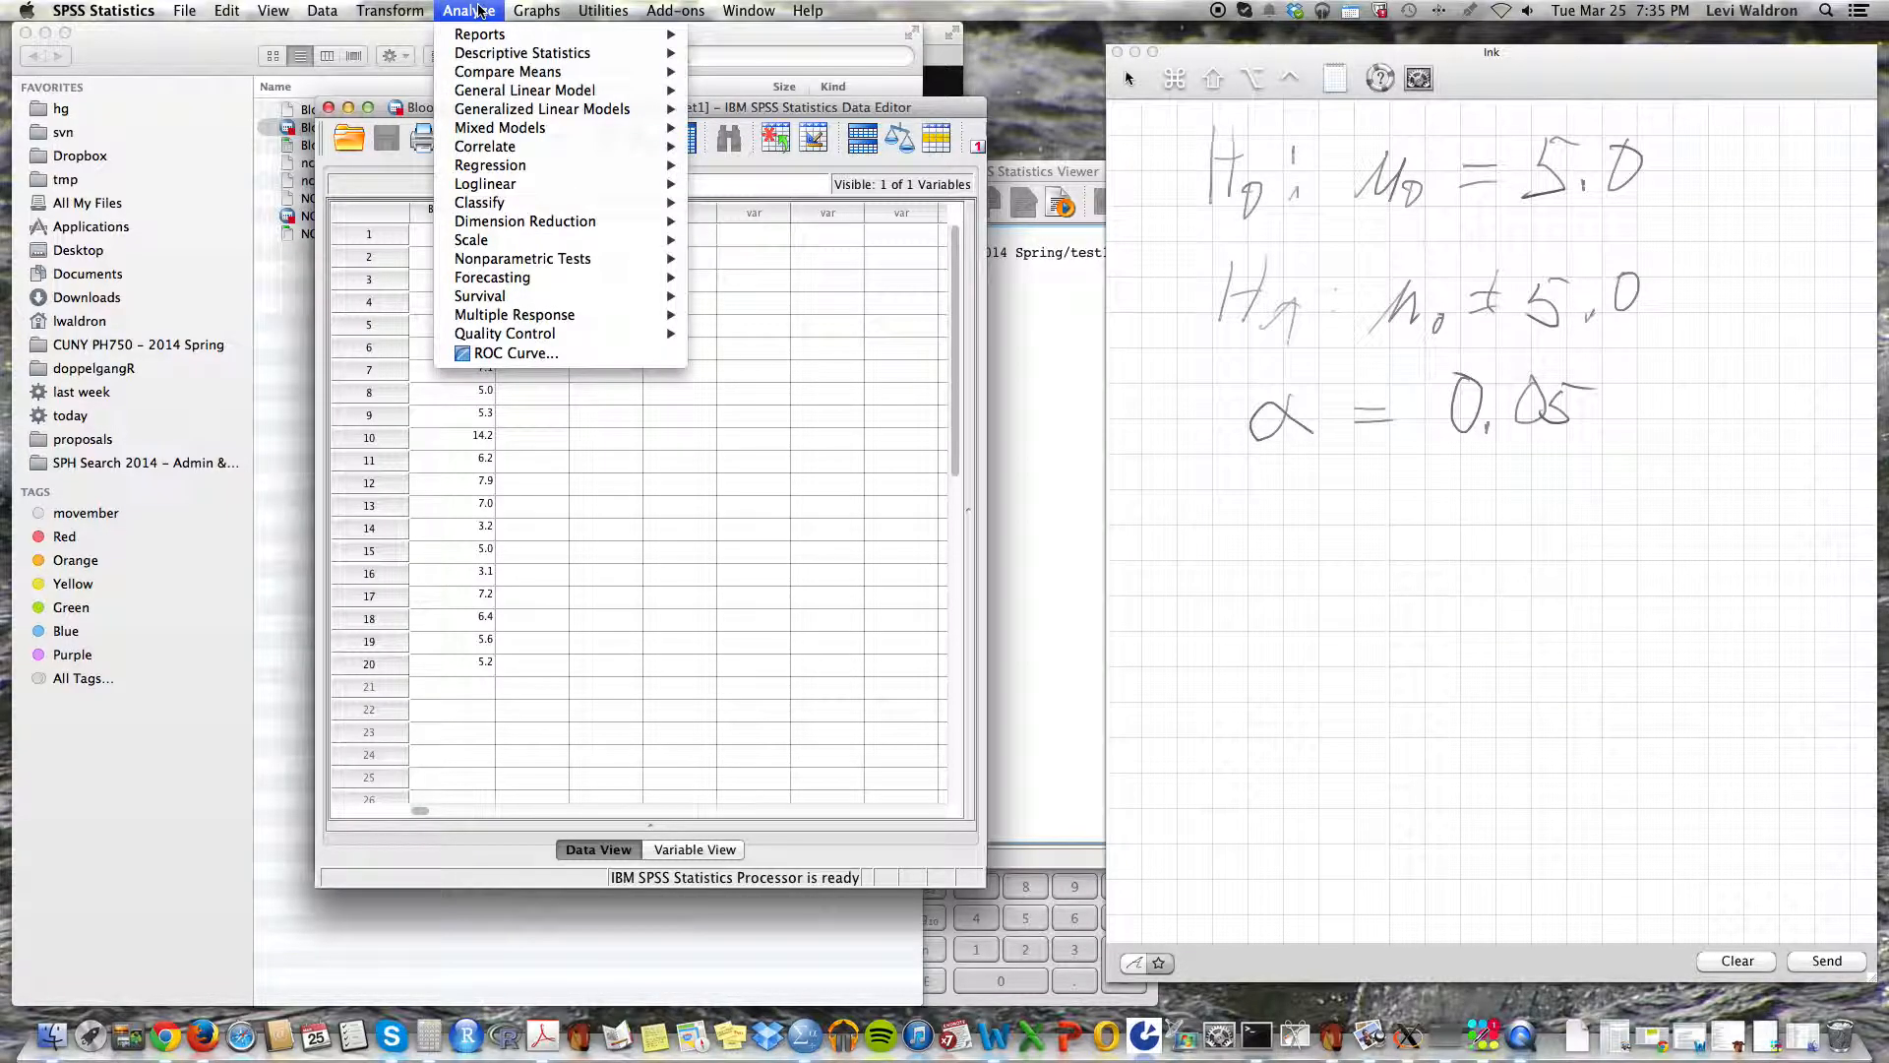
pyautogui.moveTo(494, 73)
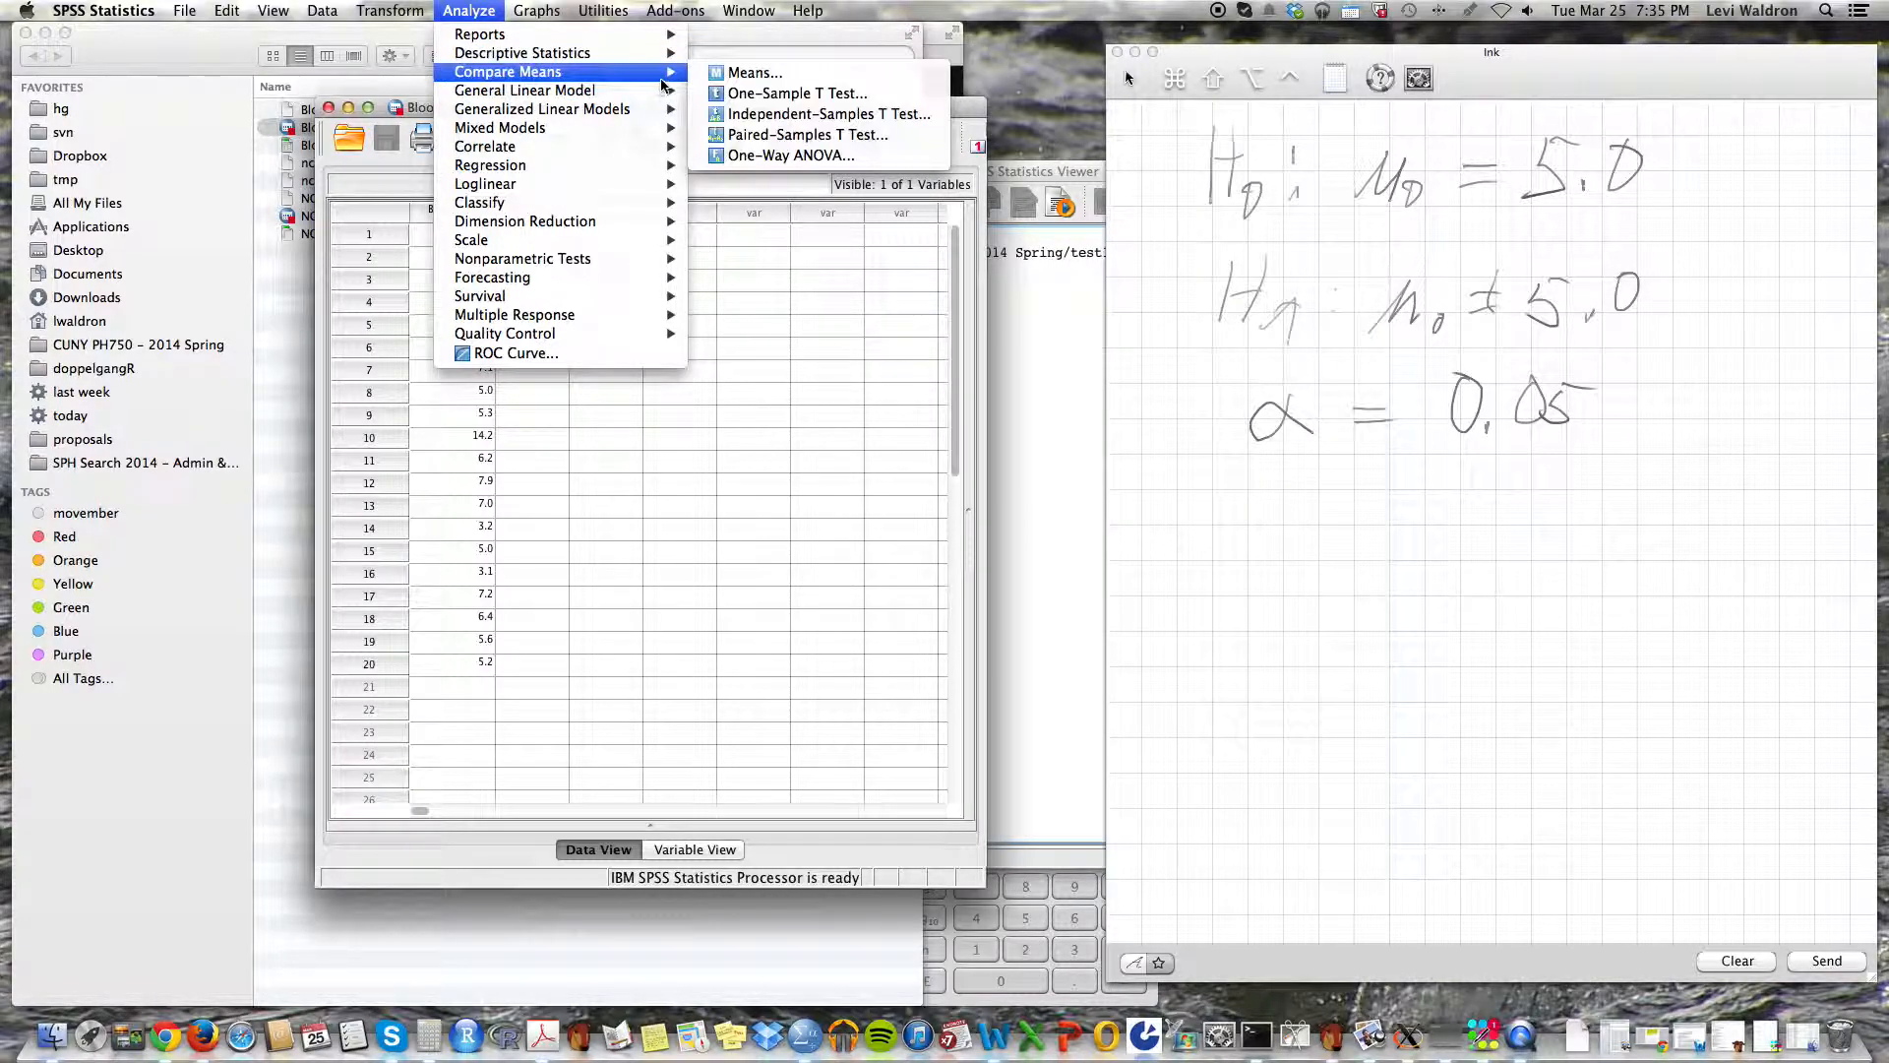
pyautogui.click(767, 94)
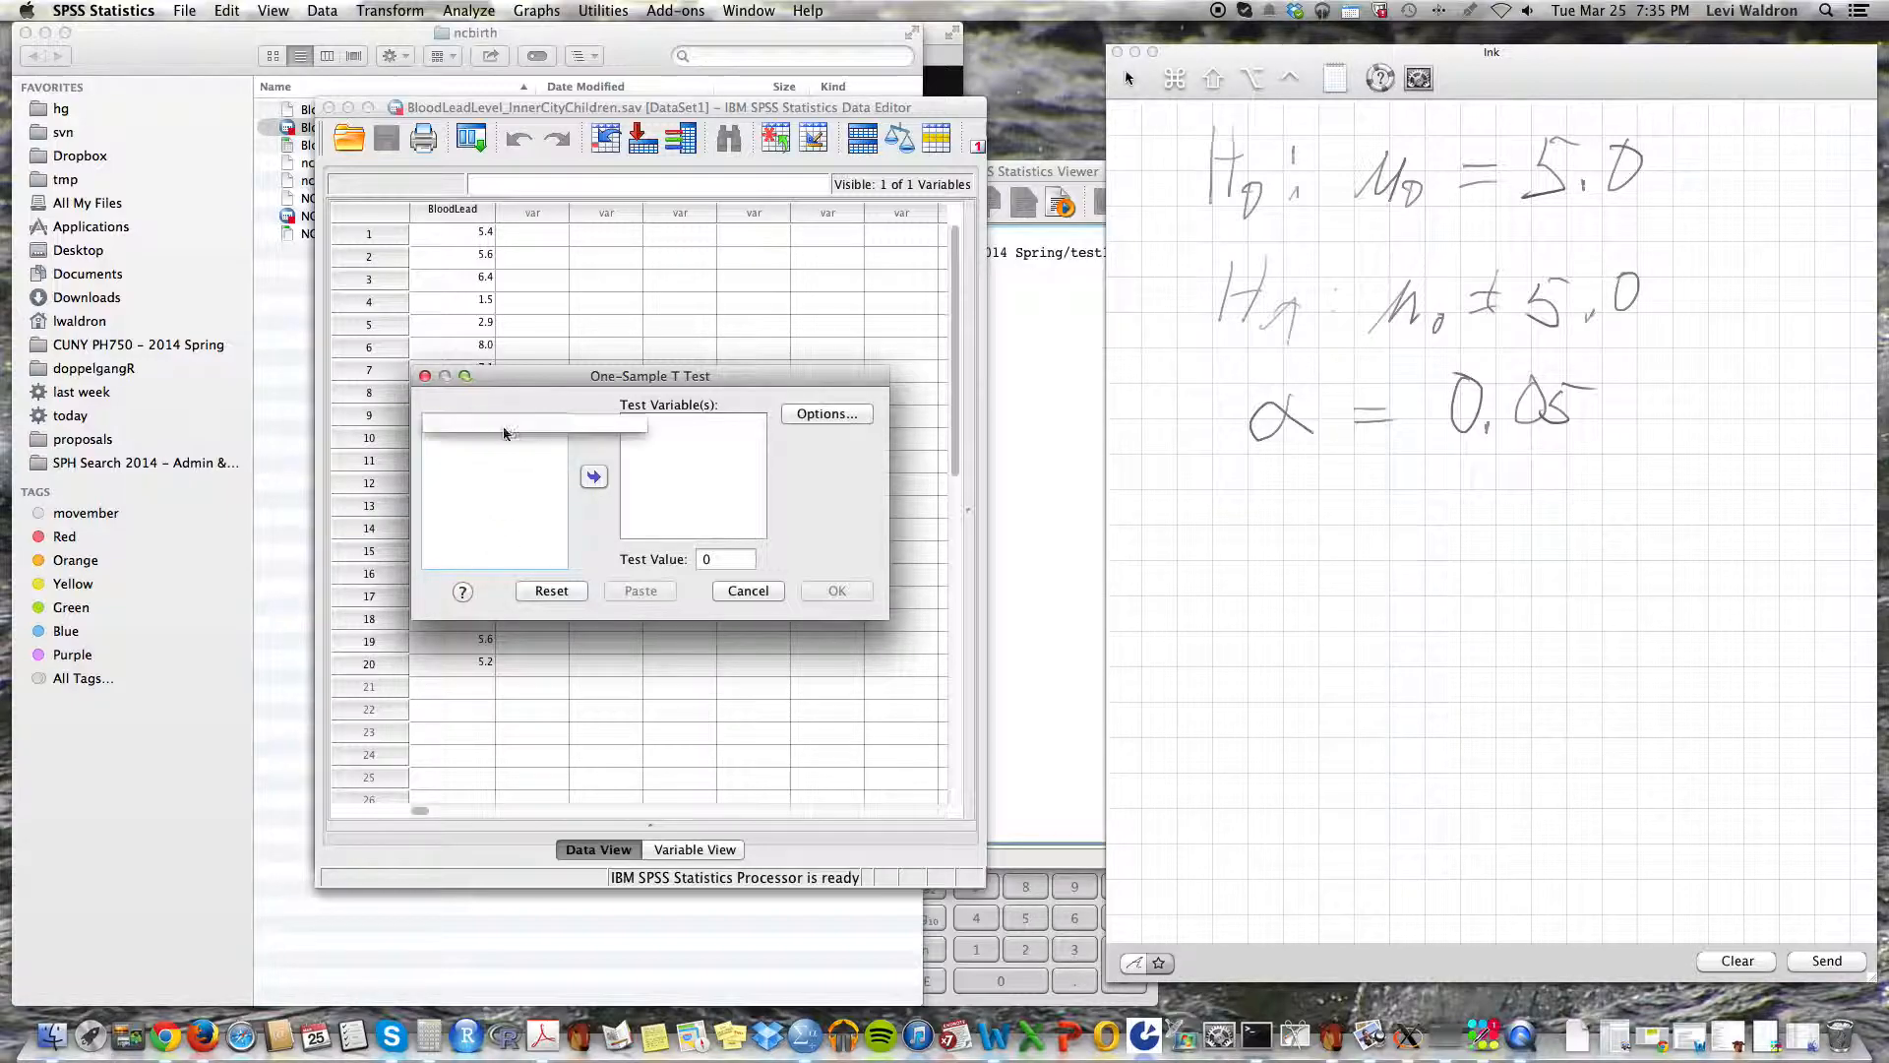
pyautogui.click(594, 476)
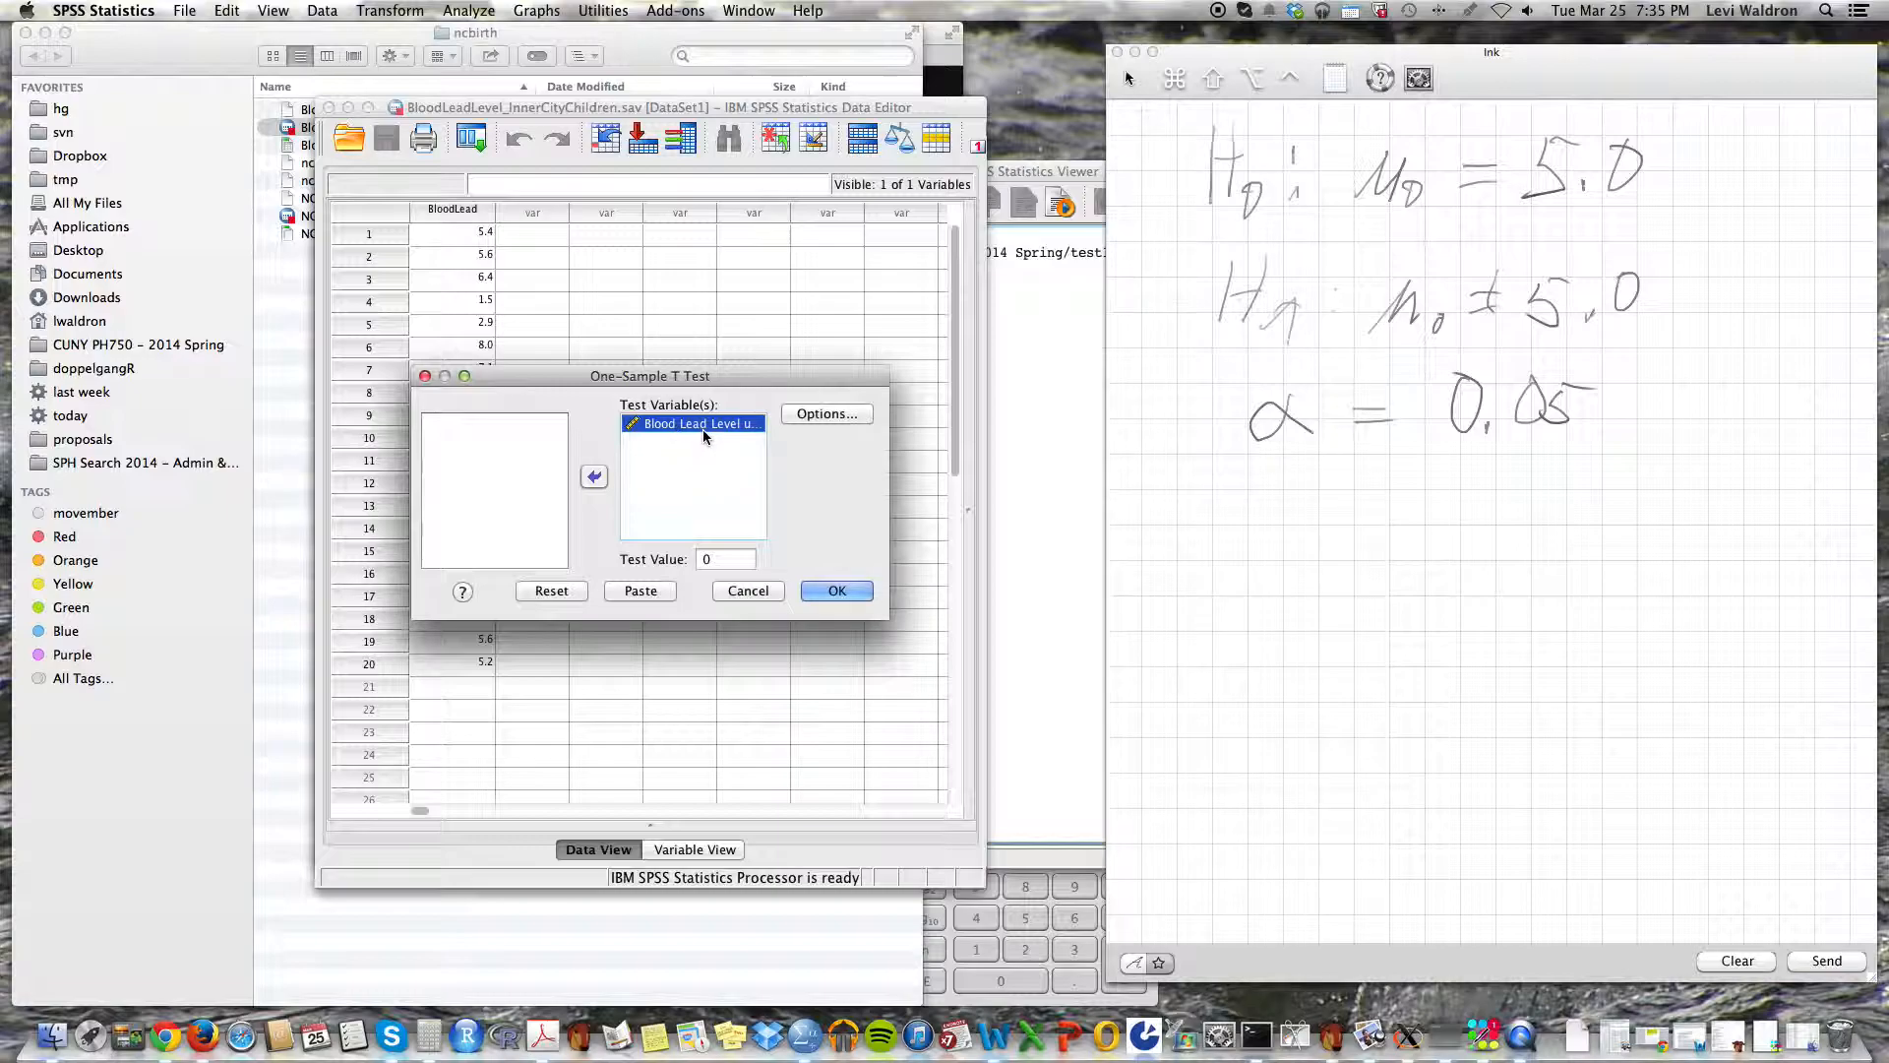
pyautogui.click(828, 414)
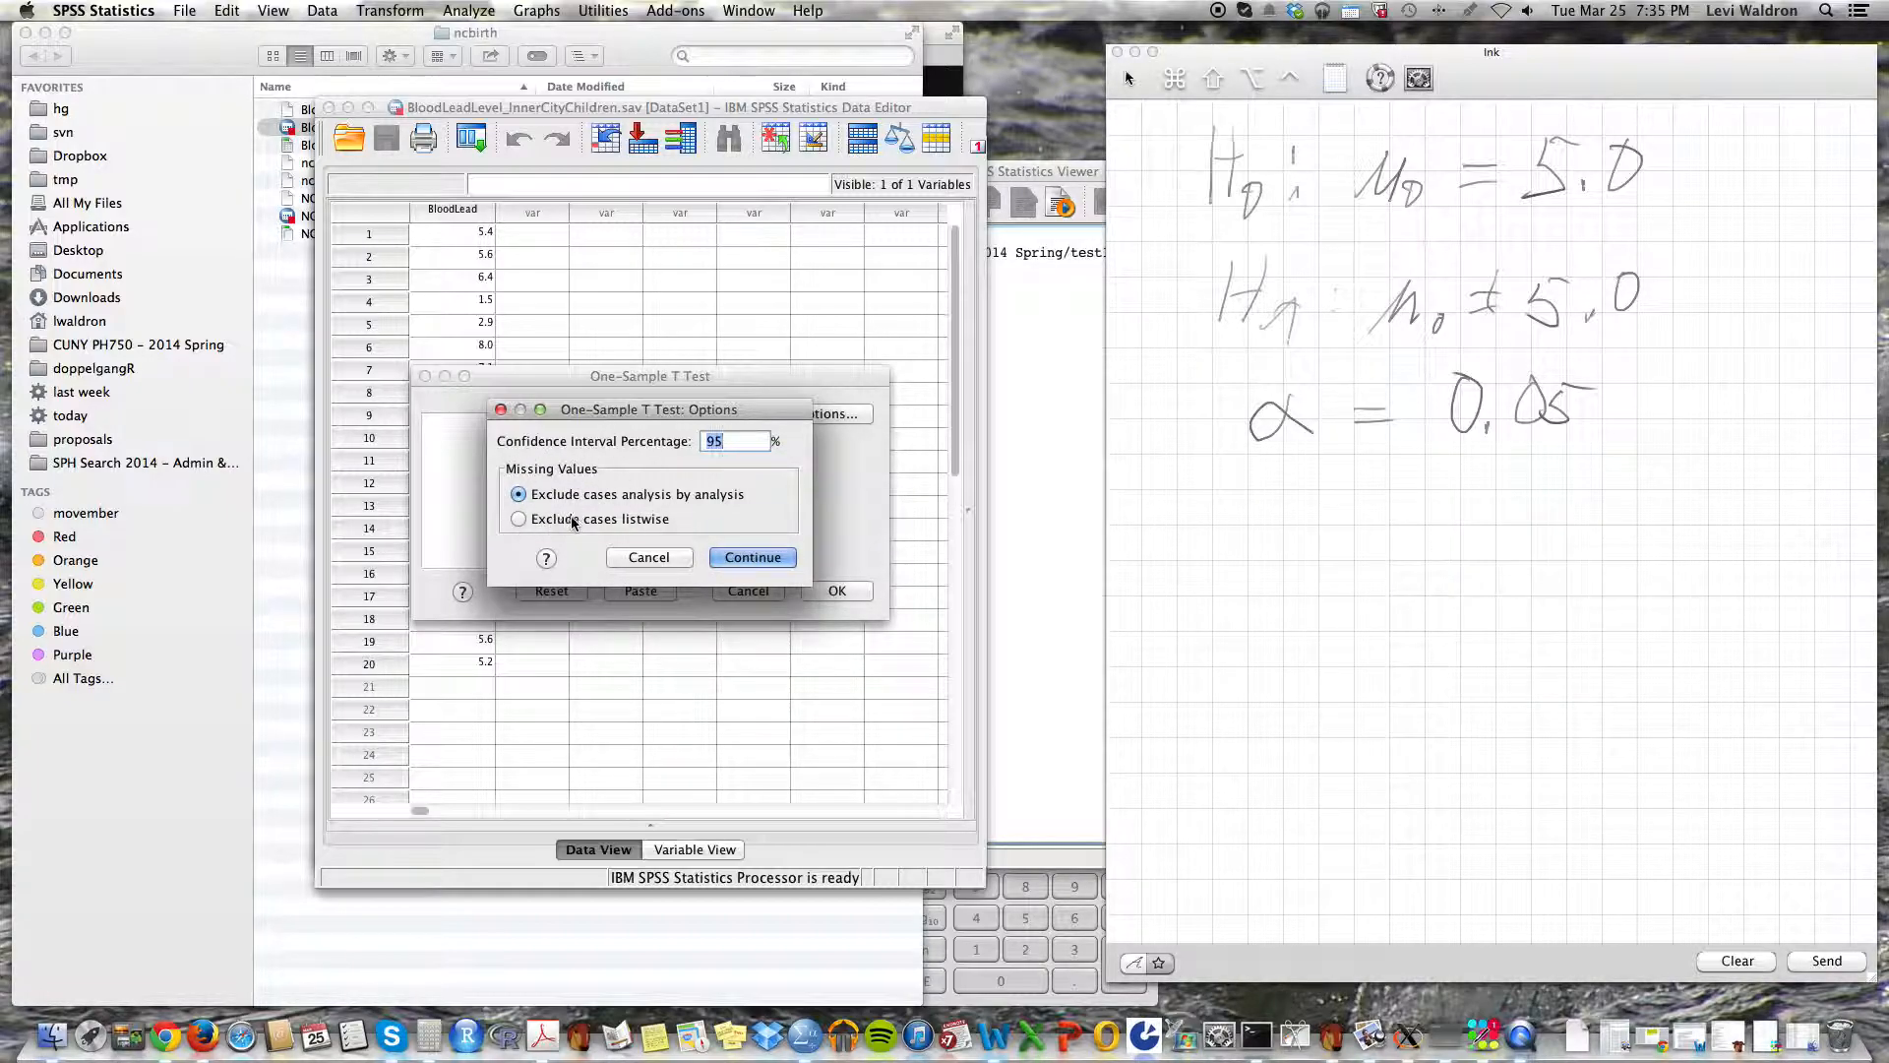
pyautogui.click(750, 557)
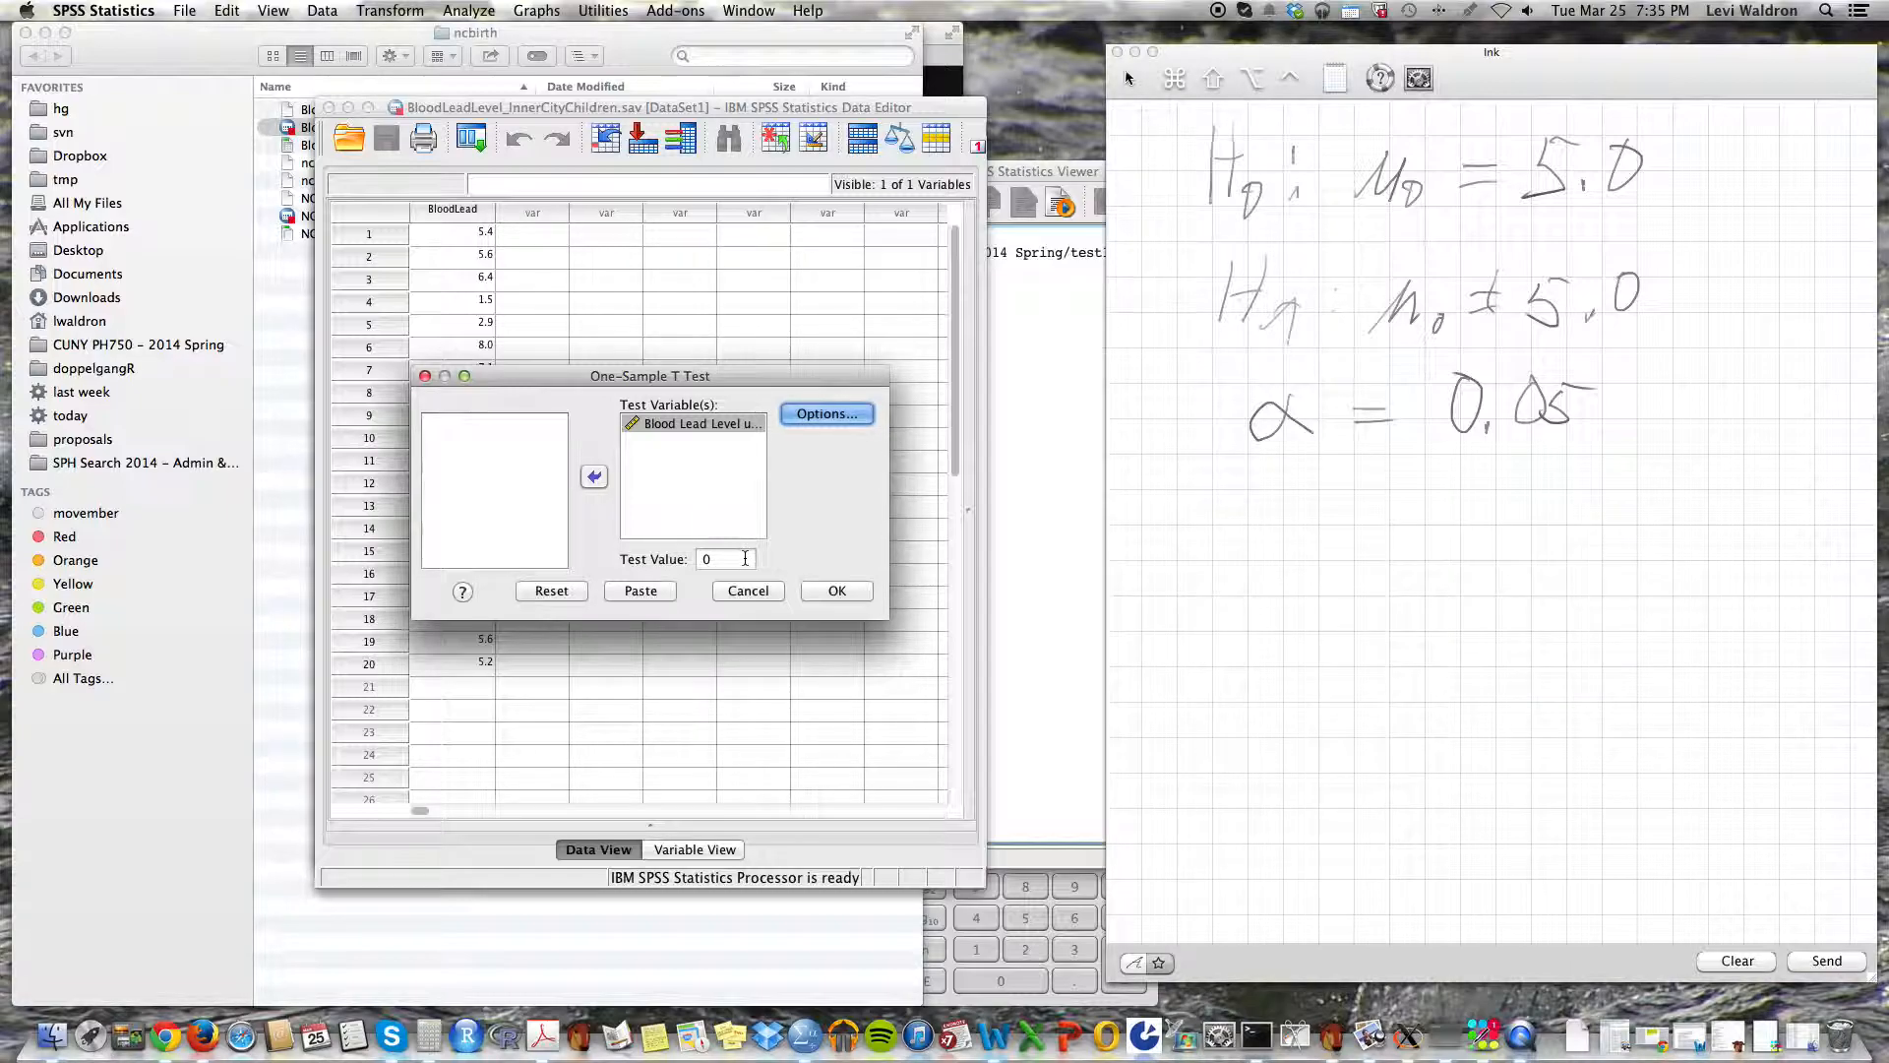
# Step: Run the one-sample t test with a test value of 0 and reposition the output window to read the full results table
pyautogui.doubleClick(735, 558)
pyautogui.click(735, 558)
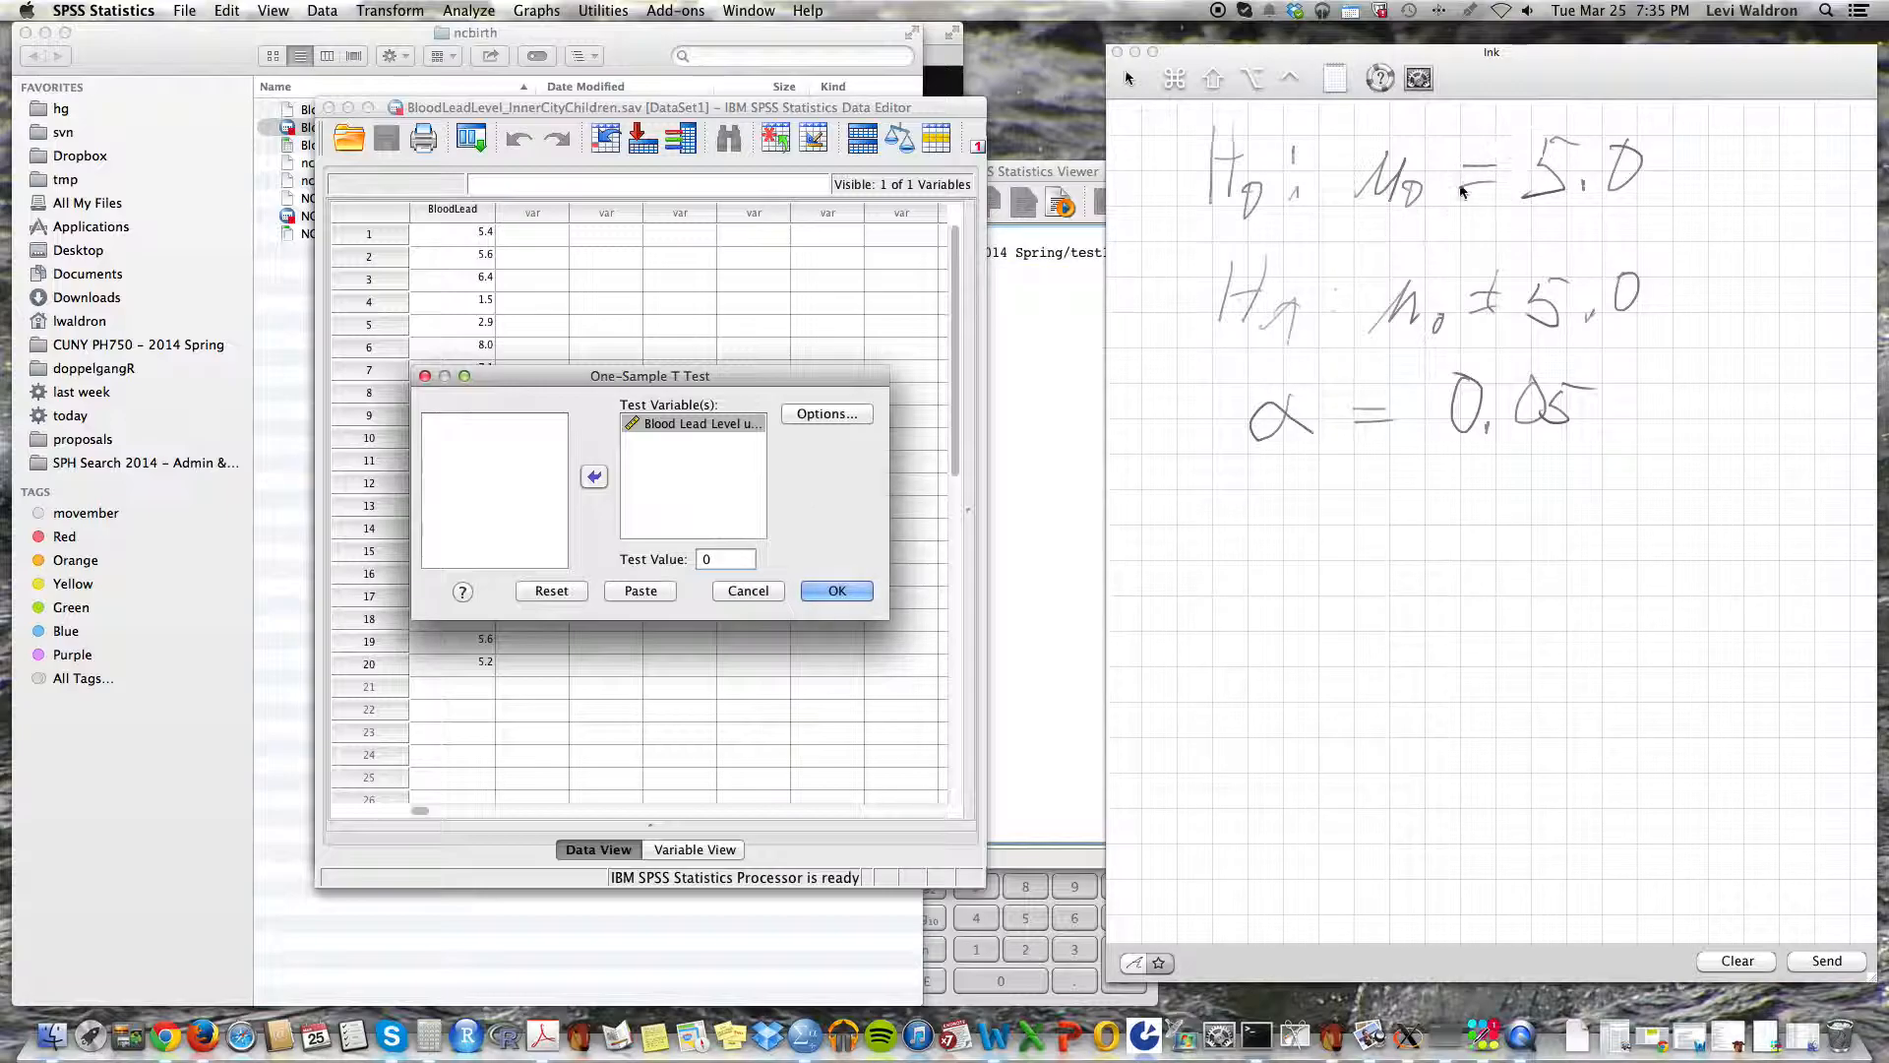
pyautogui.click(836, 590)
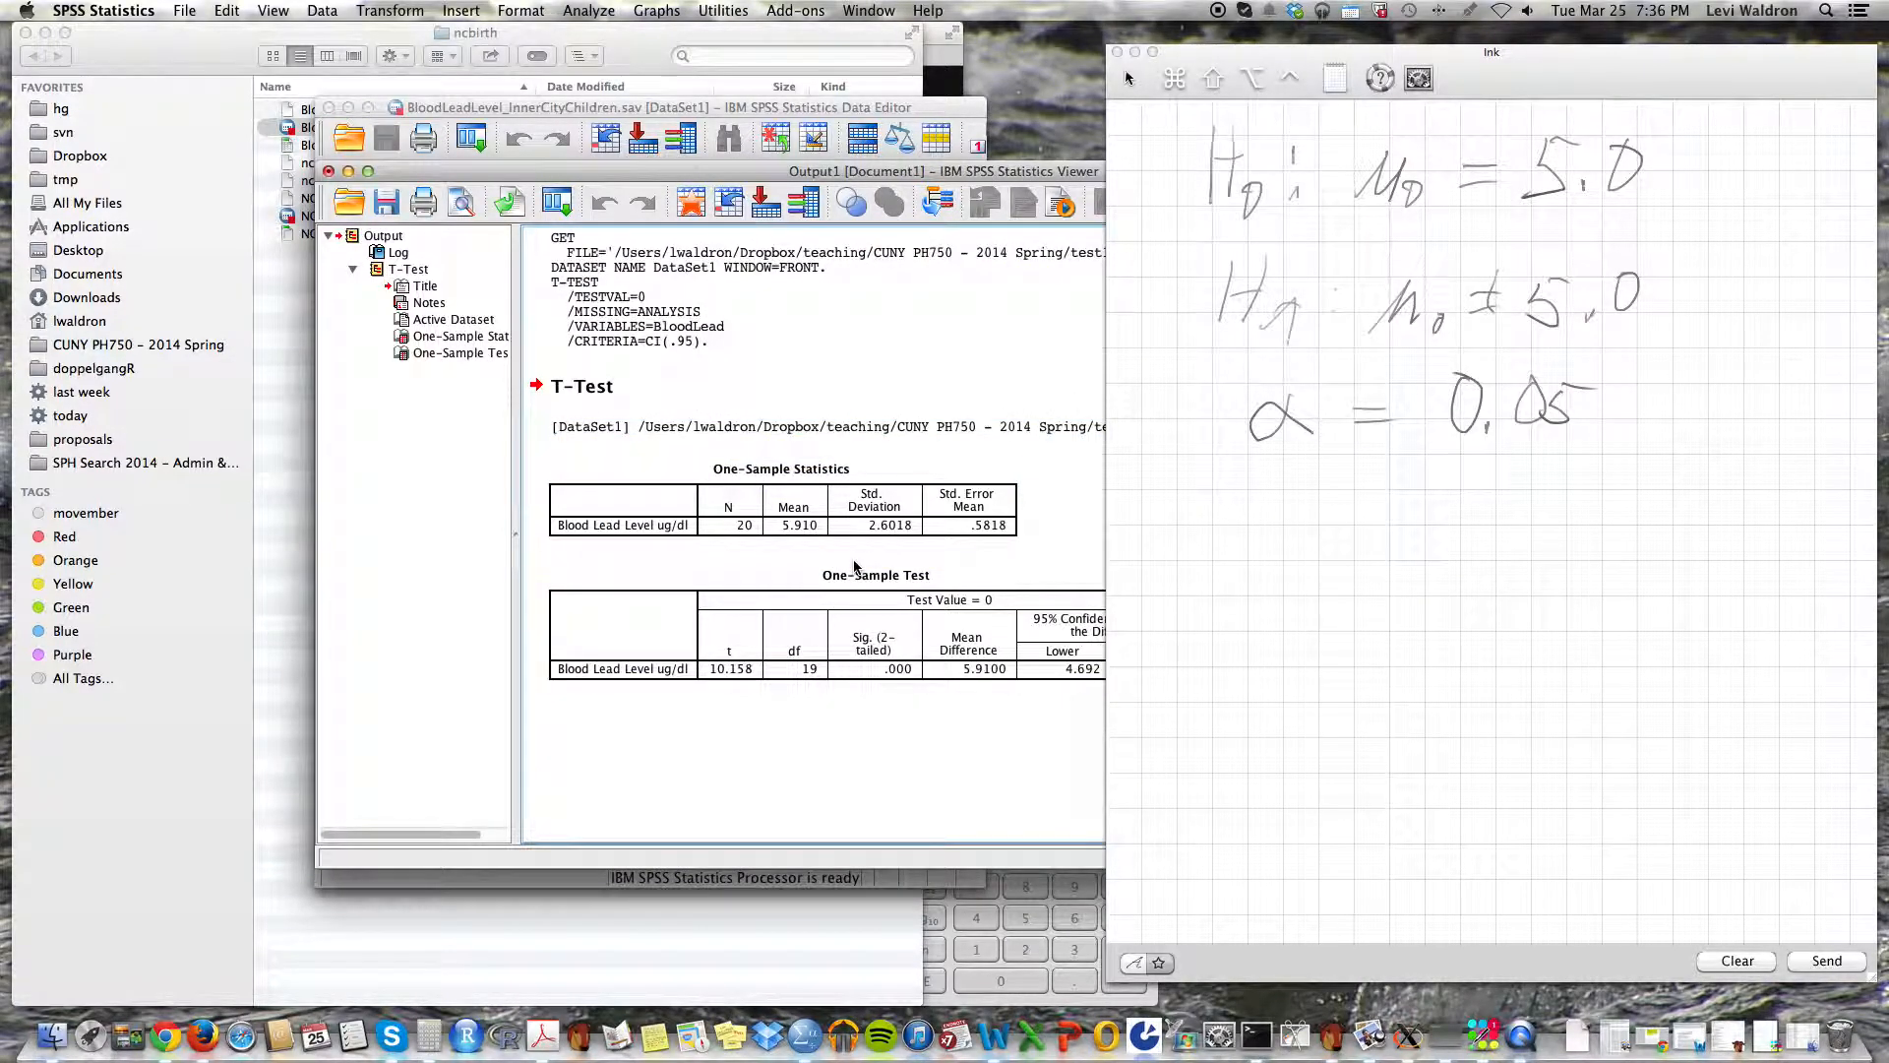
pyautogui.moveTo(859, 173); pyautogui.dragTo(525, 181)
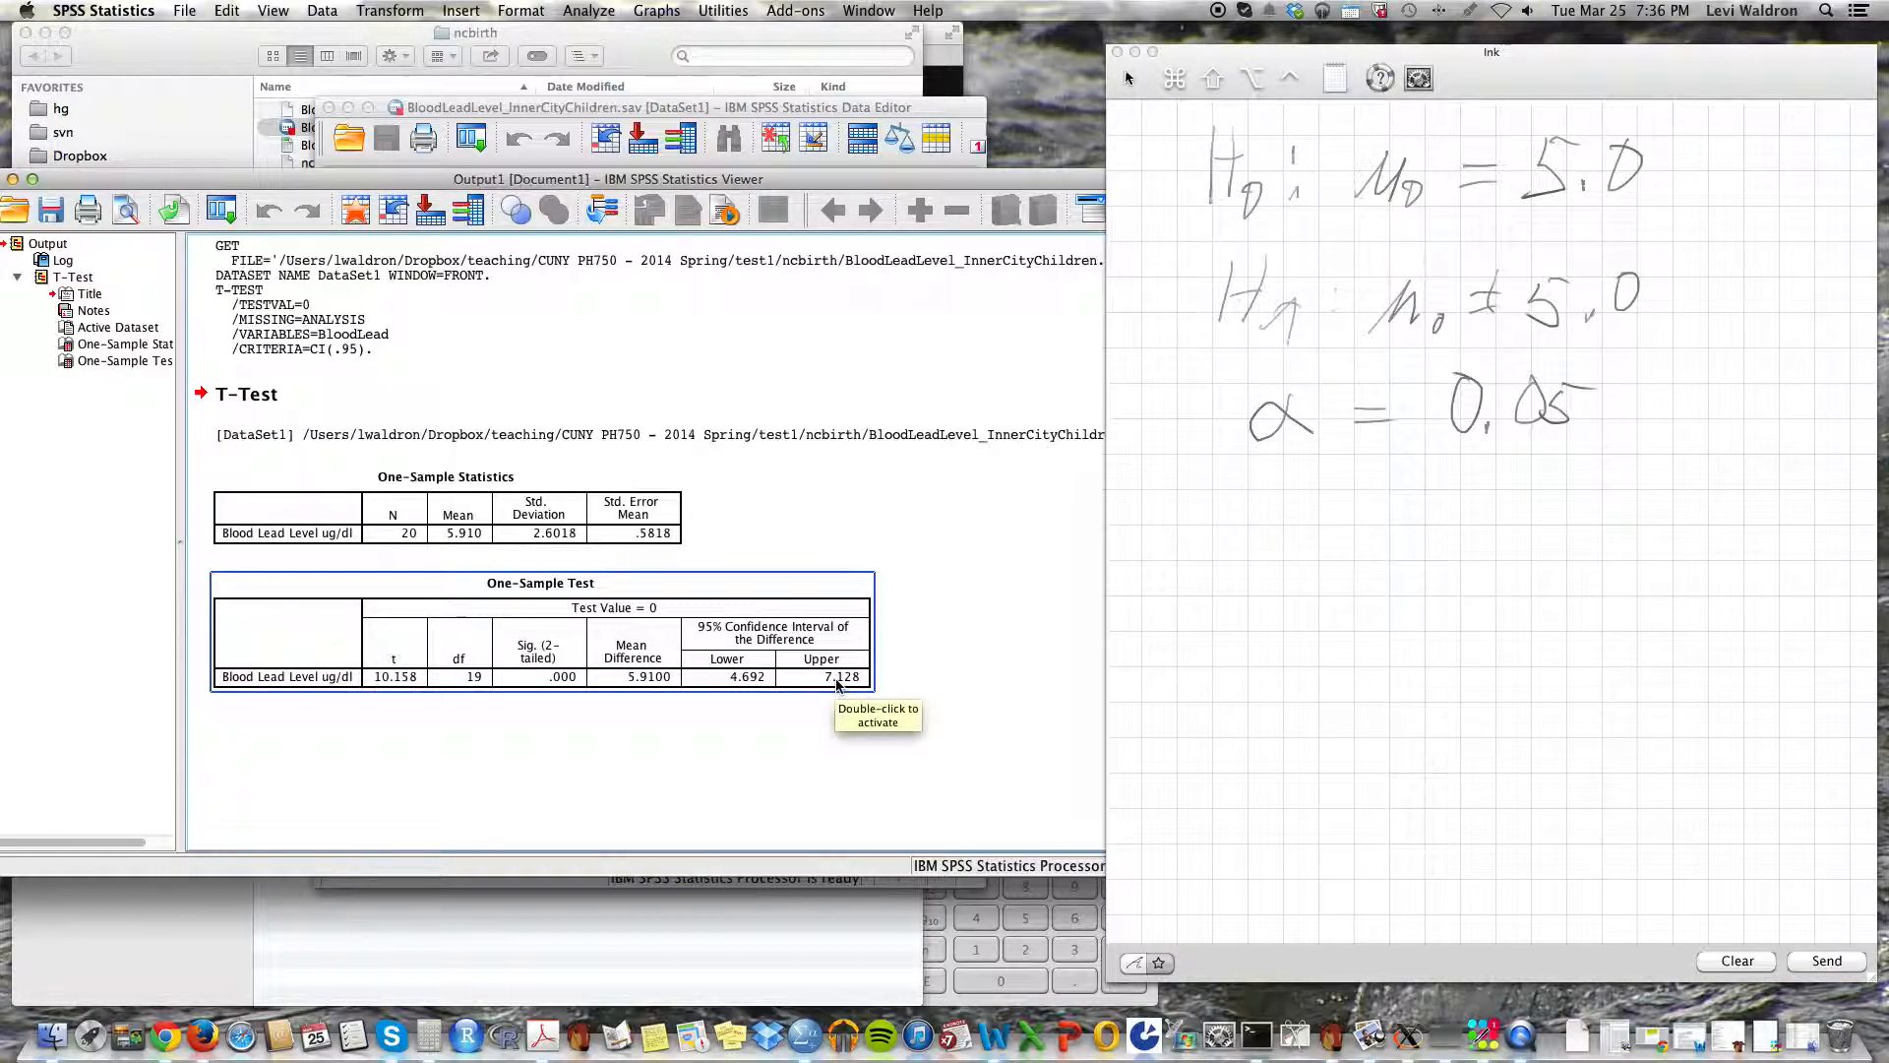
pyautogui.moveTo(185, 180); pyautogui.dragTo(248, 168)
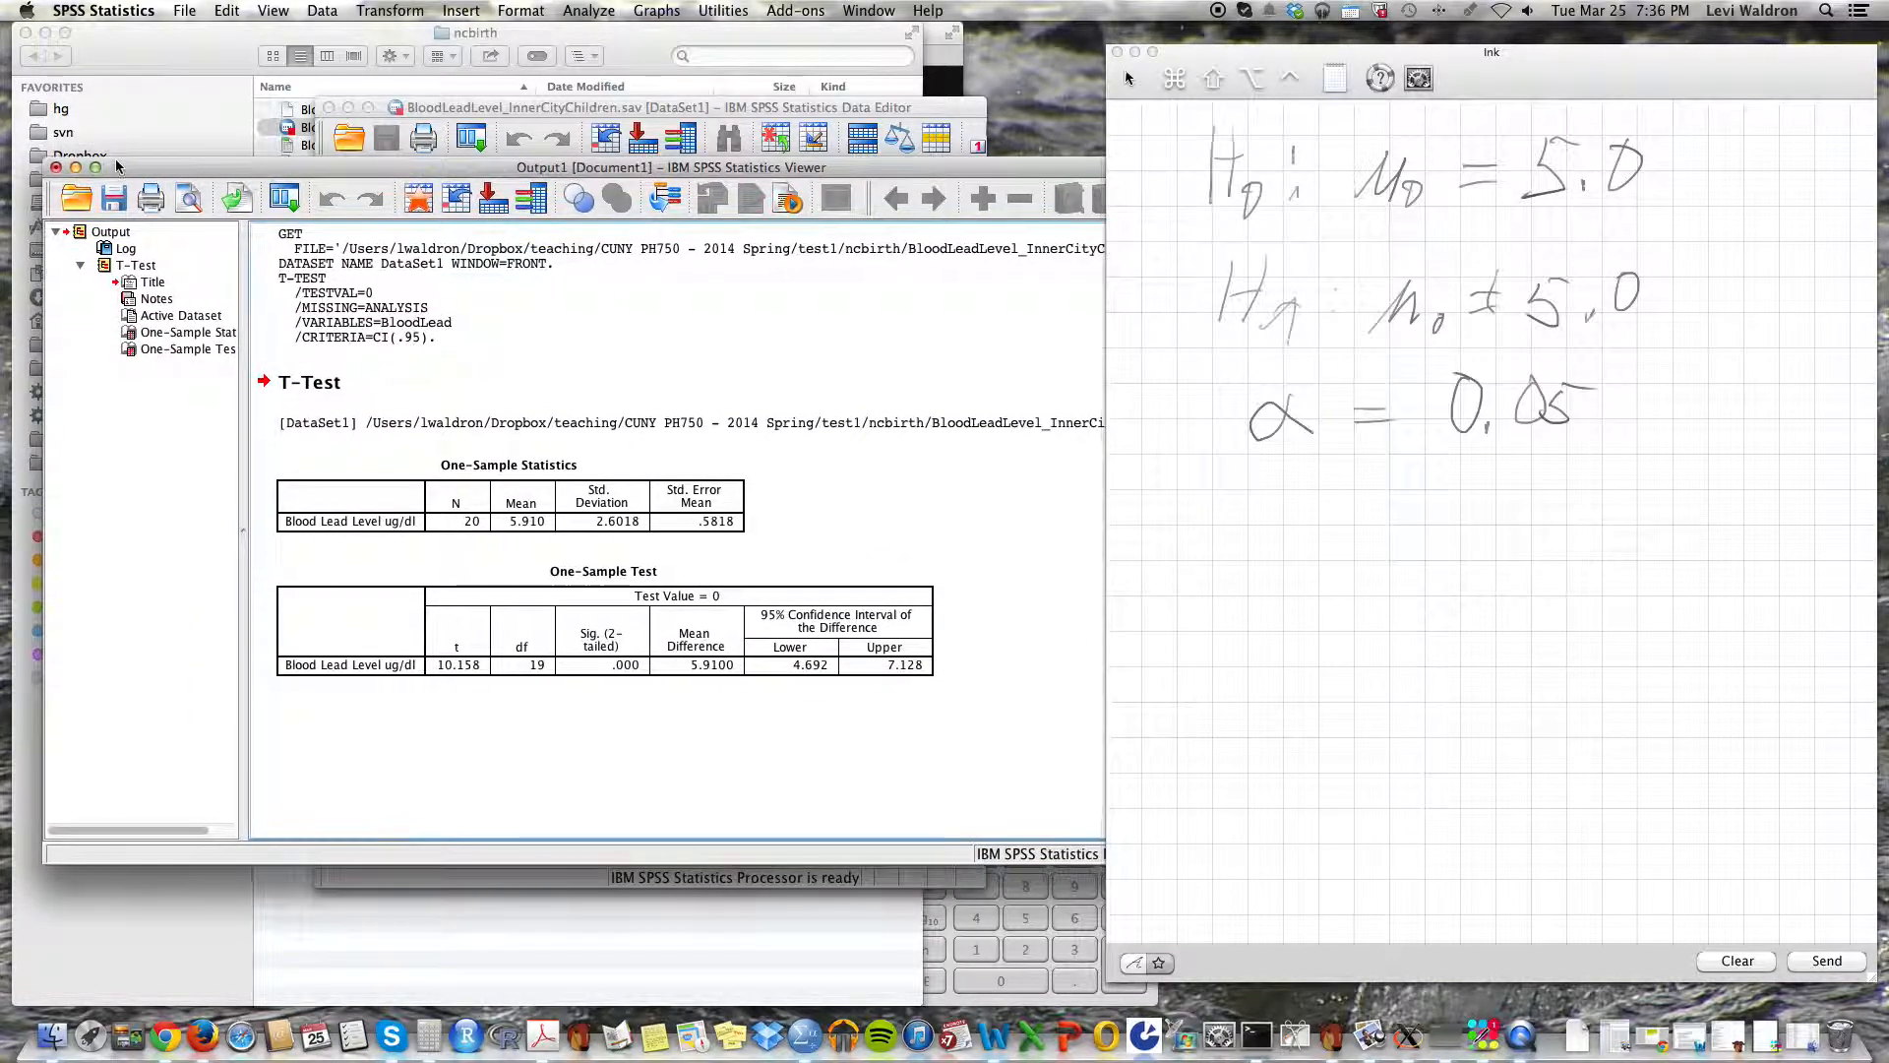
# Step: Close the output of the test against 0 without saving its contents
pyautogui.click(56, 167)
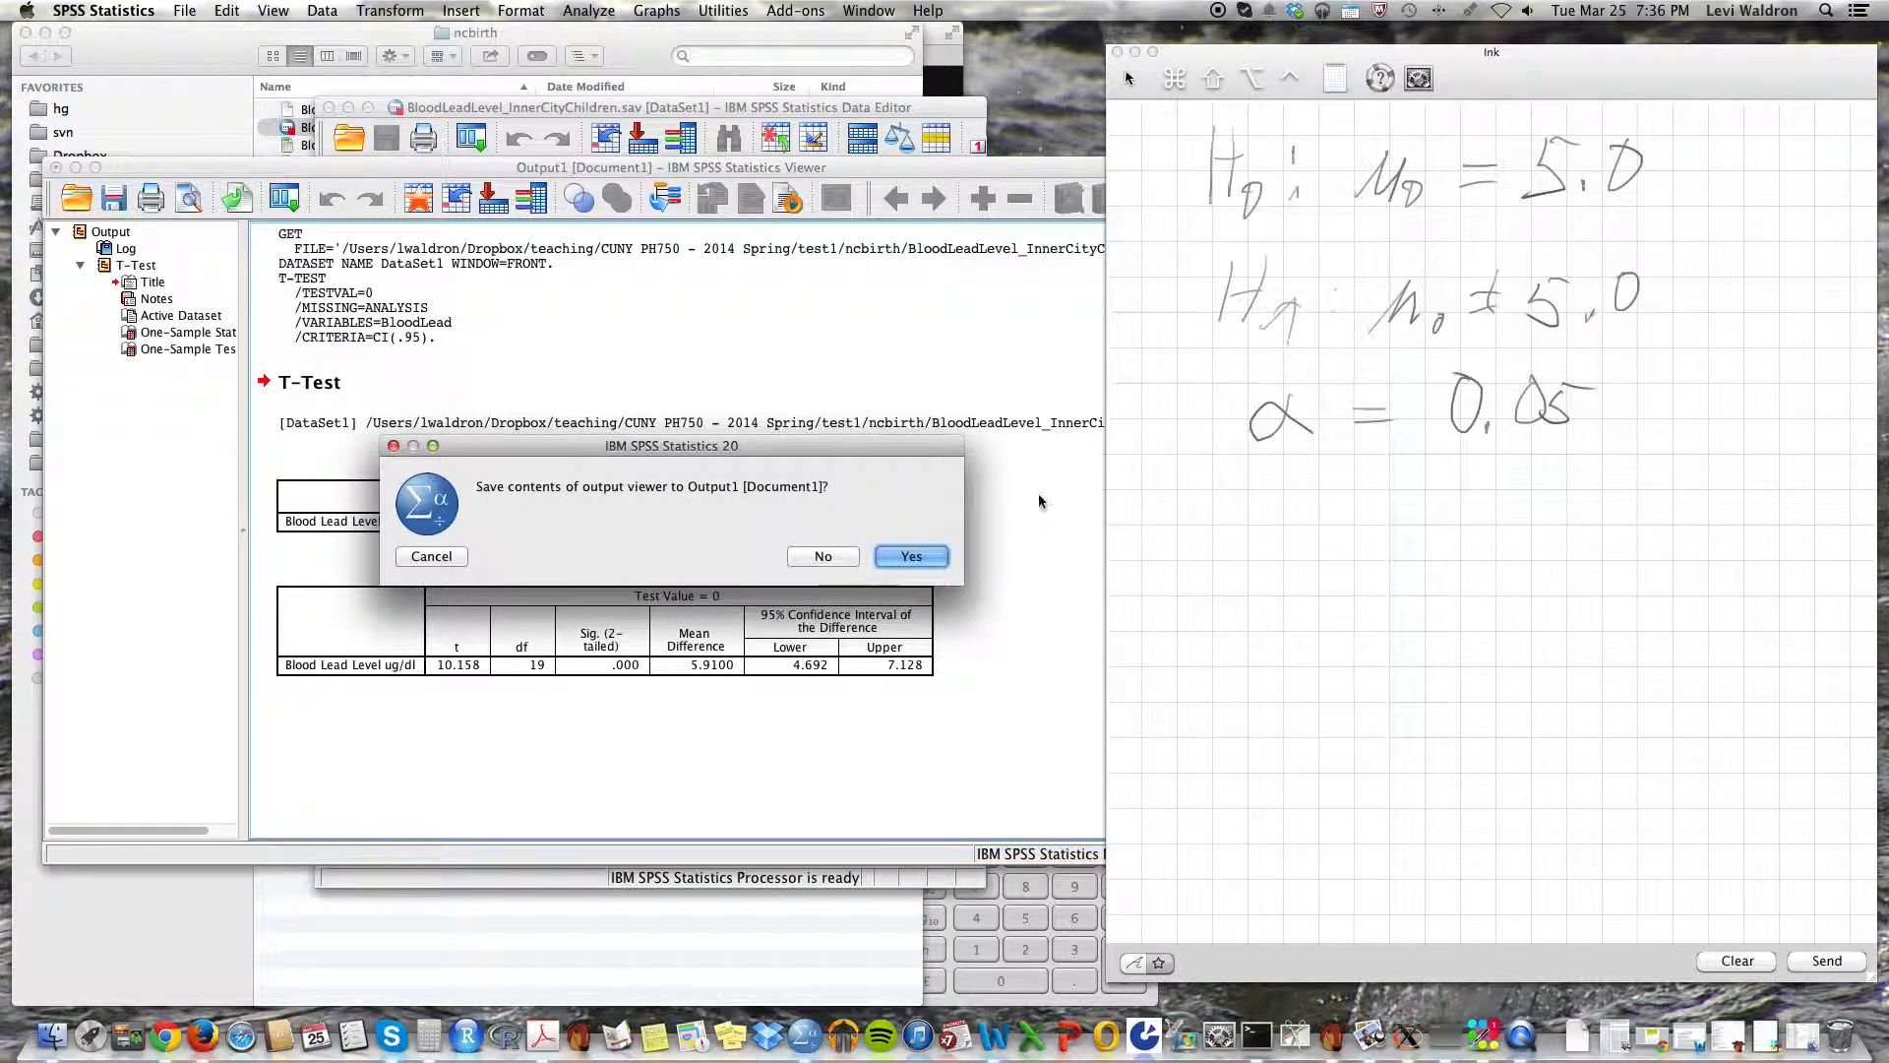
pyautogui.click(910, 557)
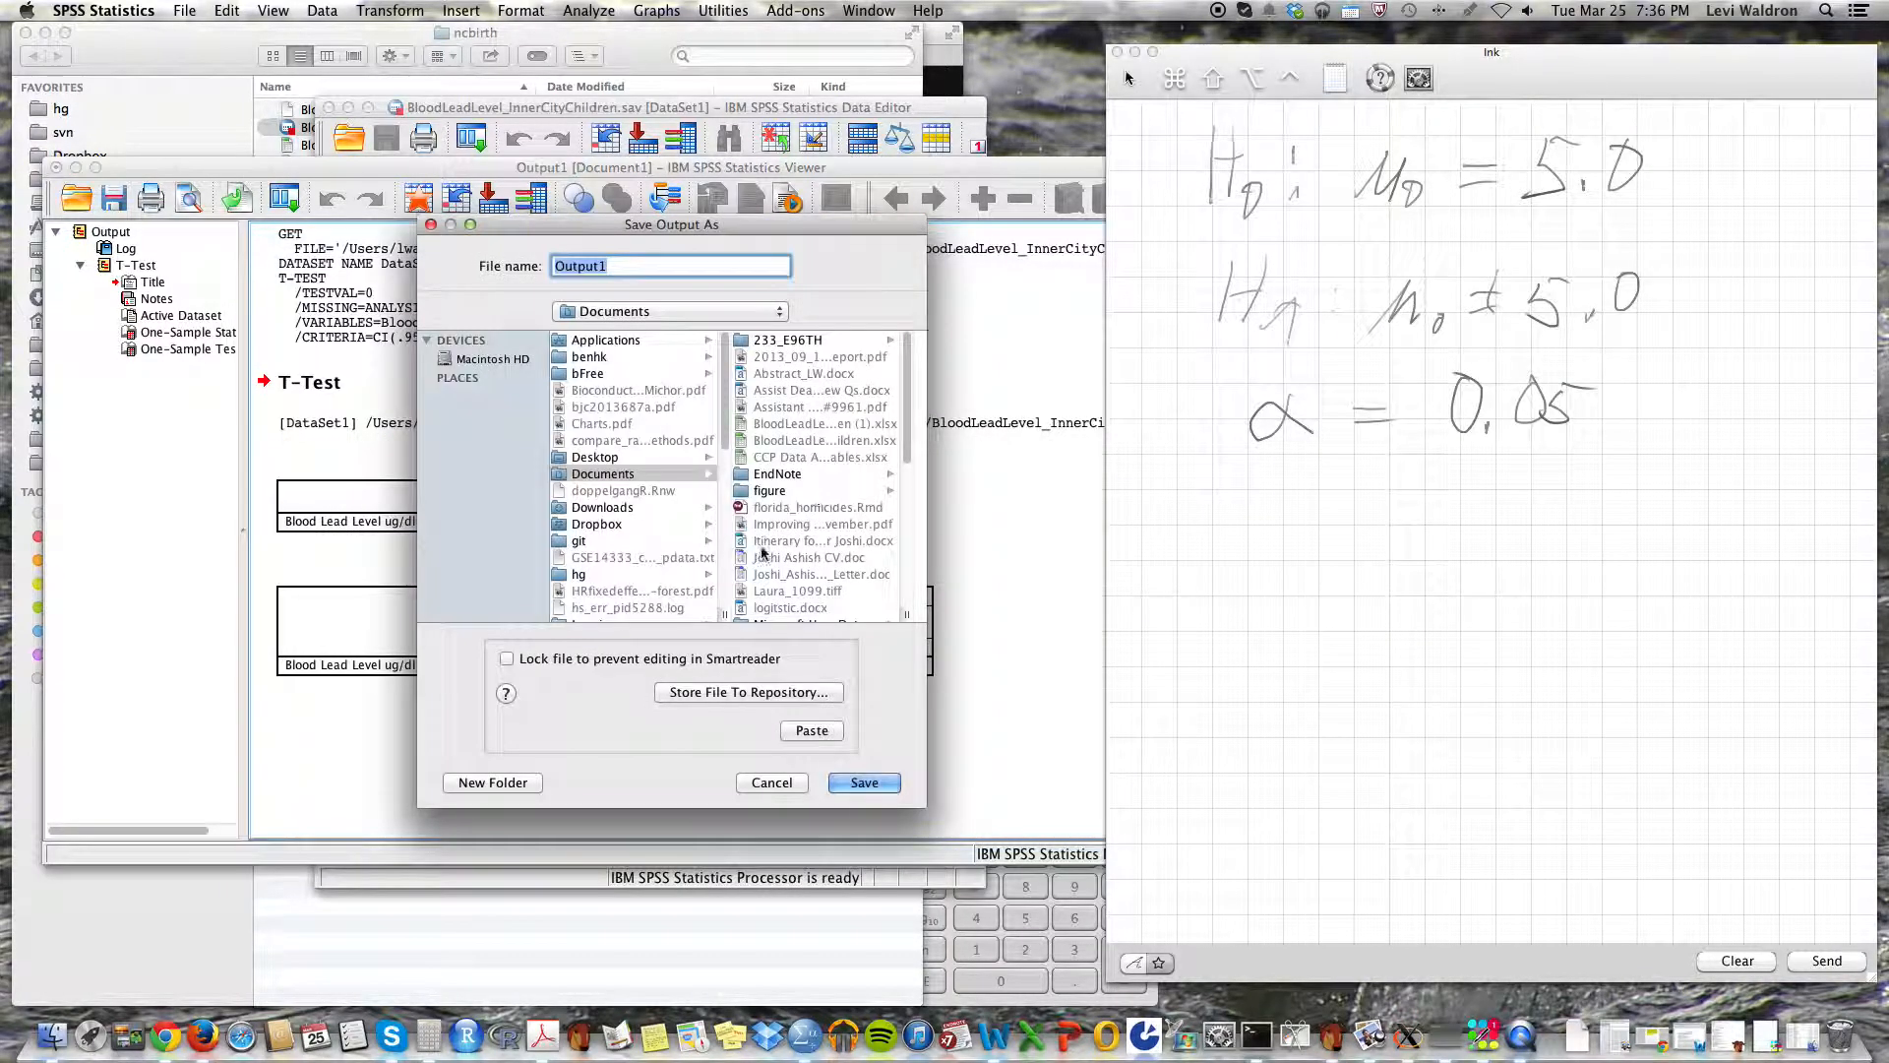
pyautogui.click(775, 782)
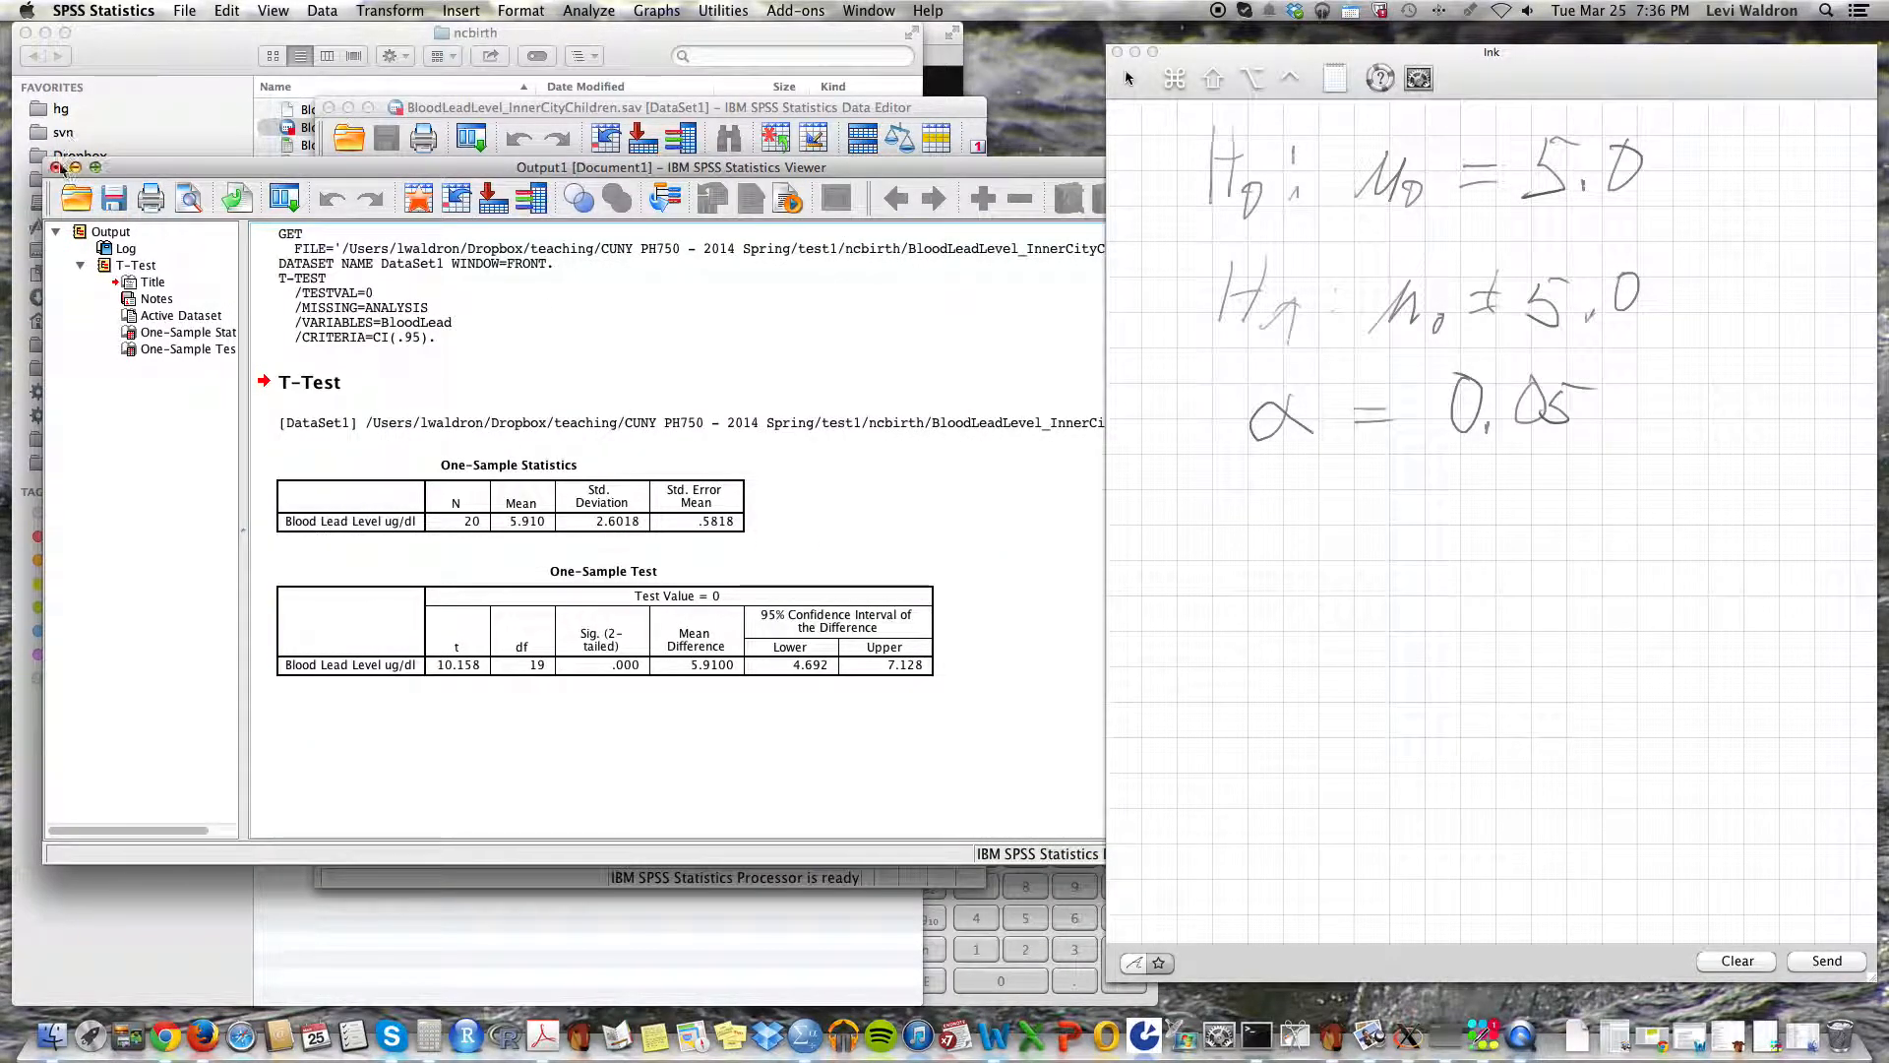
pyautogui.click(830, 558)
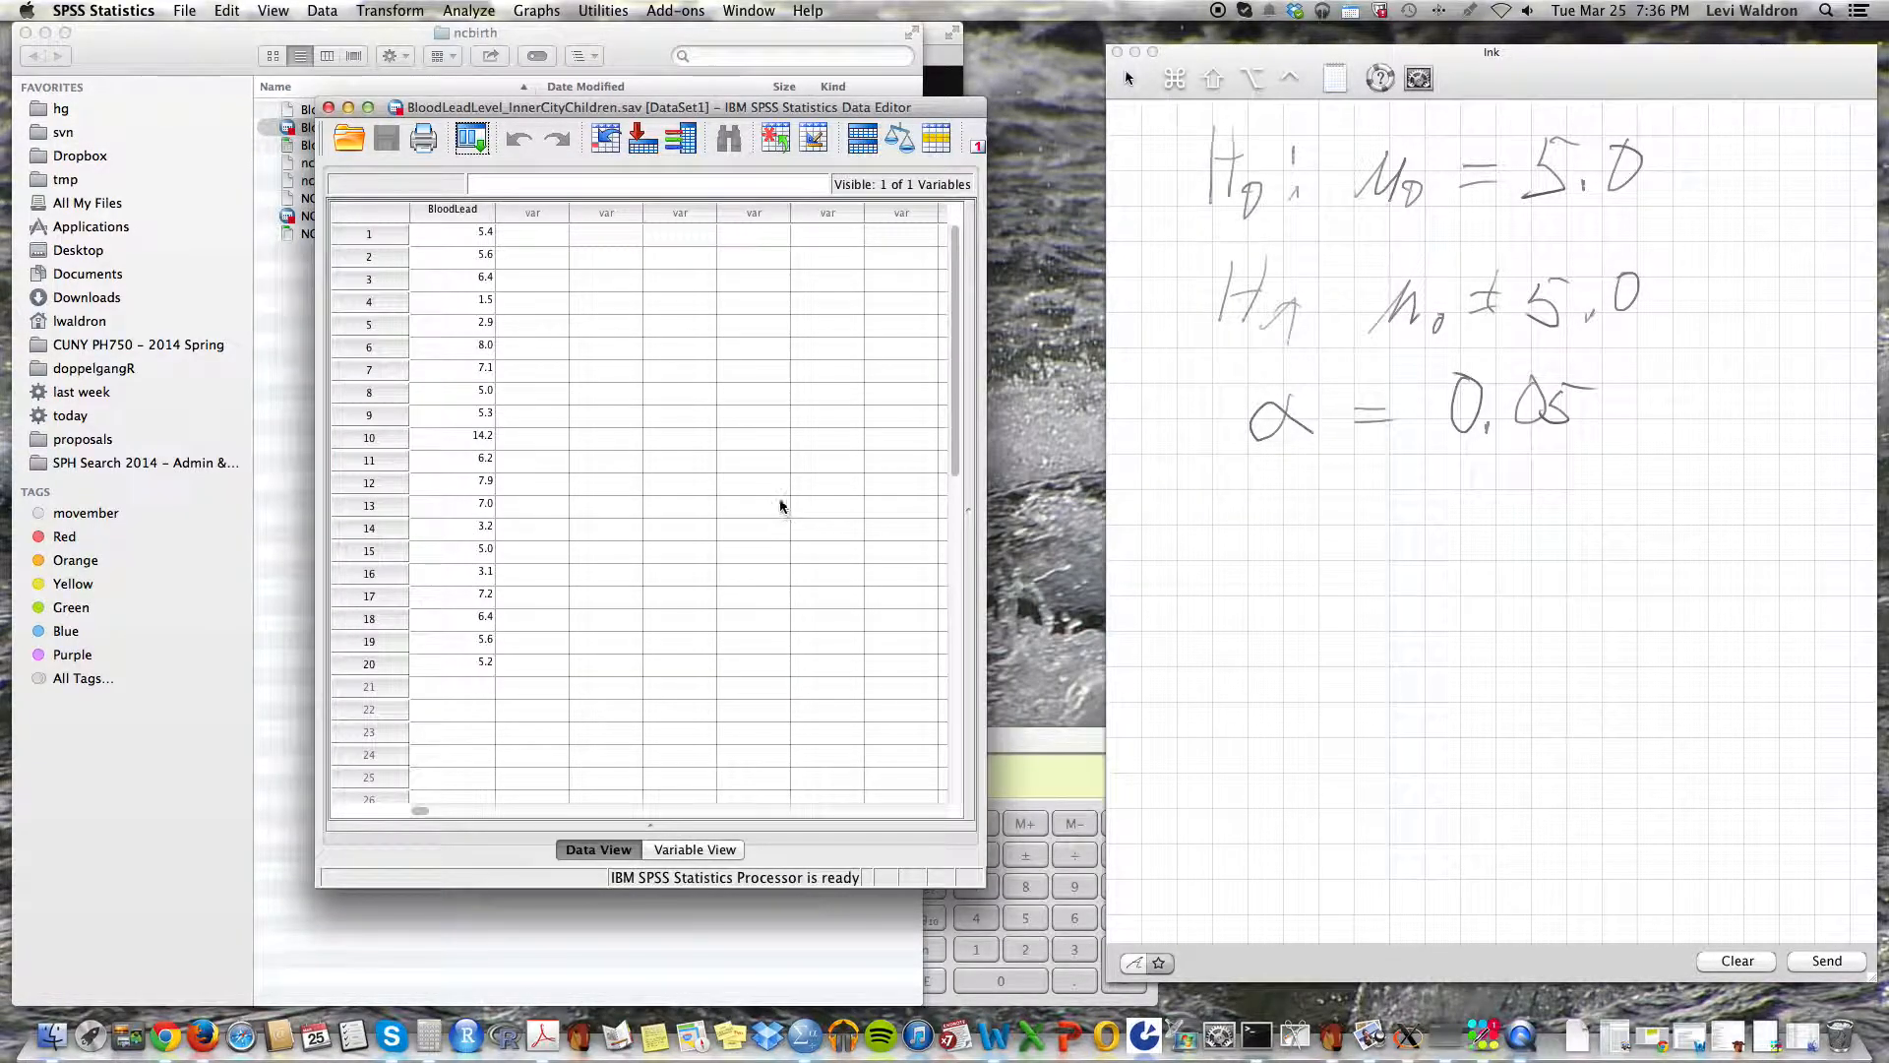
# Step: Rerun the One-Sample T Test on Blood Lead Level with the test value set to 5.0 and uncover its results
pyautogui.click(476, 11)
pyautogui.moveTo(502, 79)
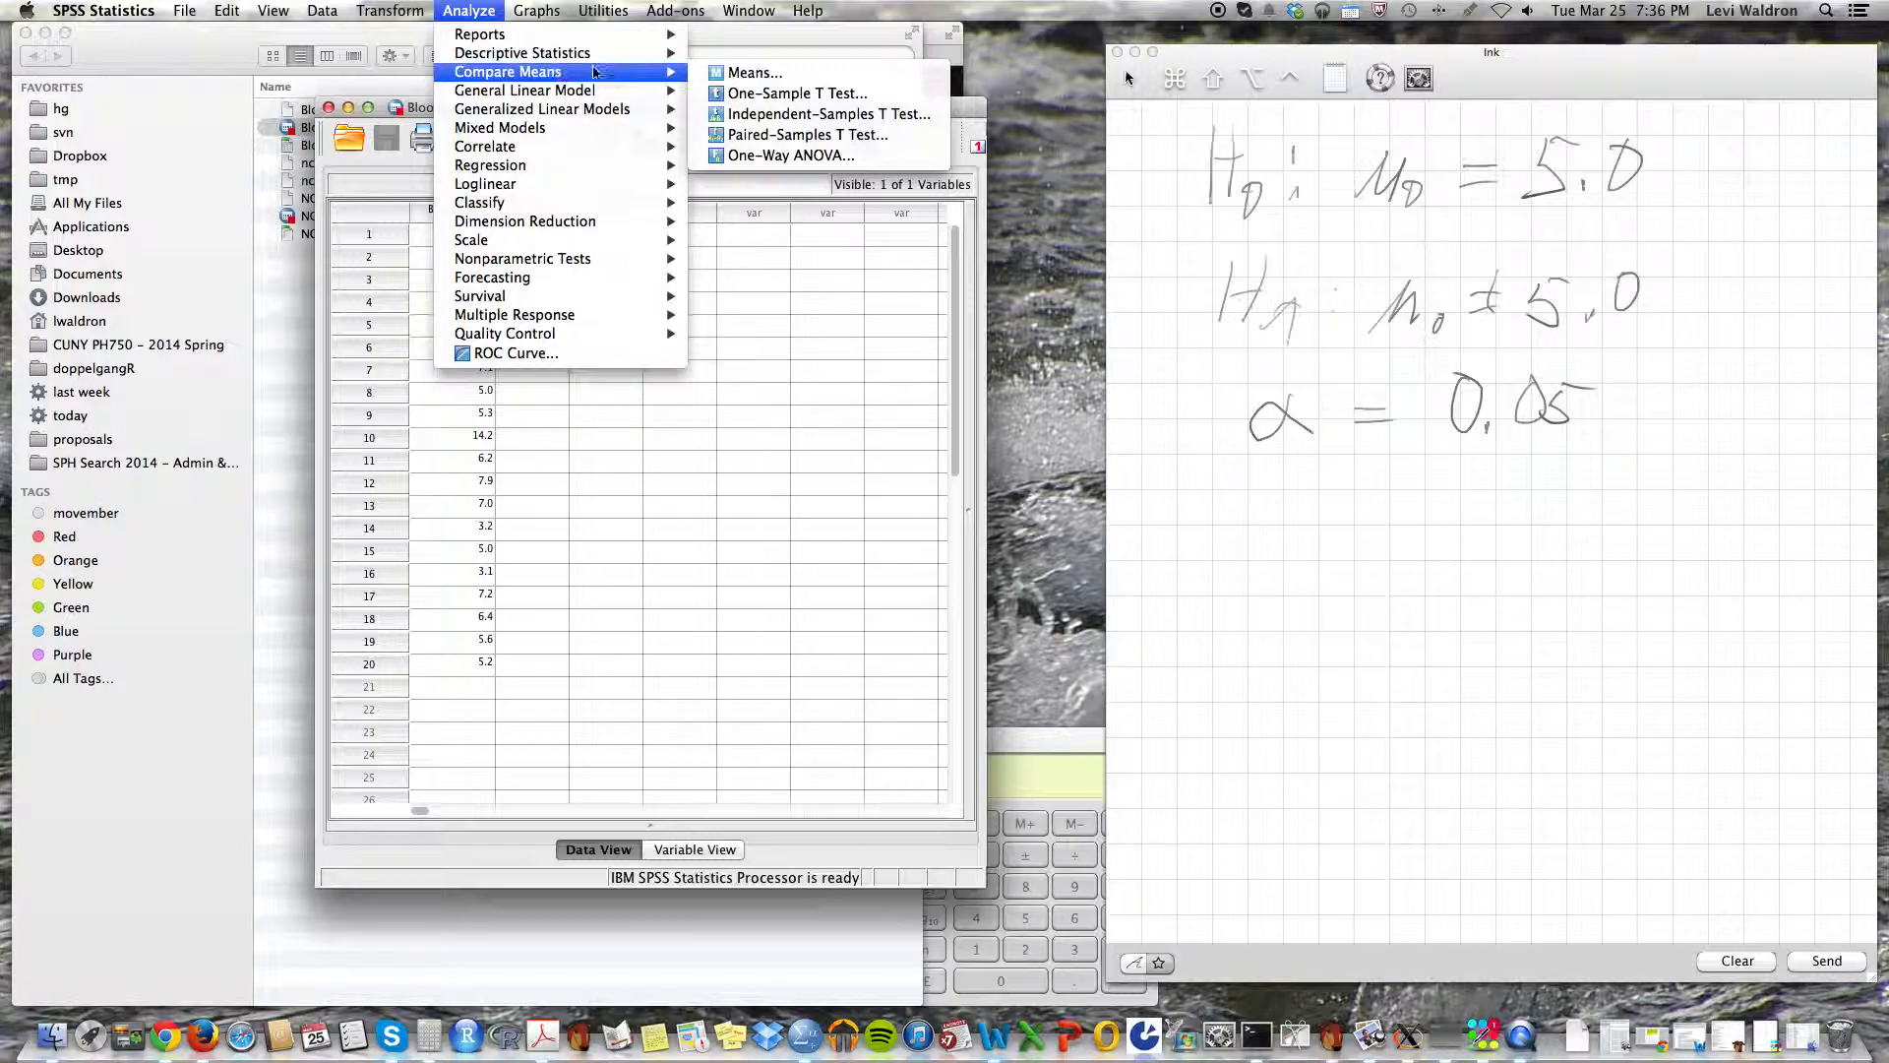
pyautogui.click(768, 95)
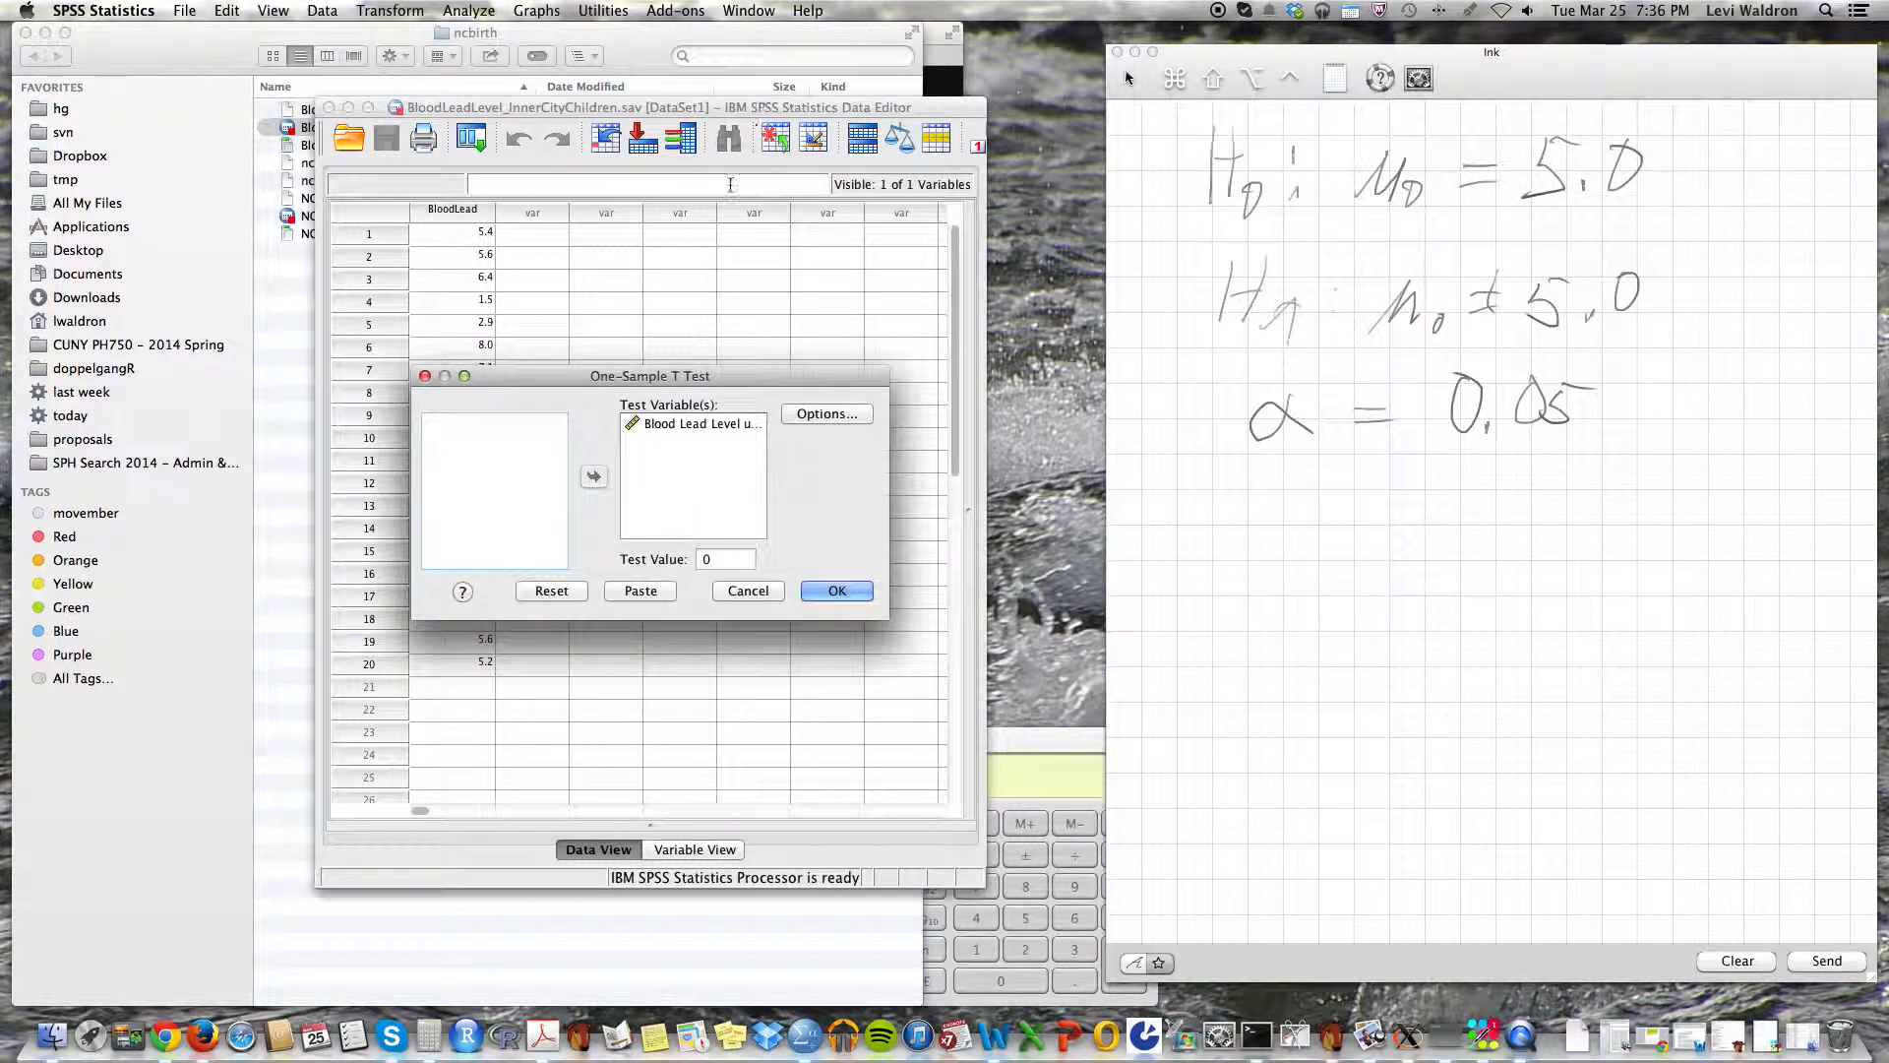
pyautogui.click(740, 560)
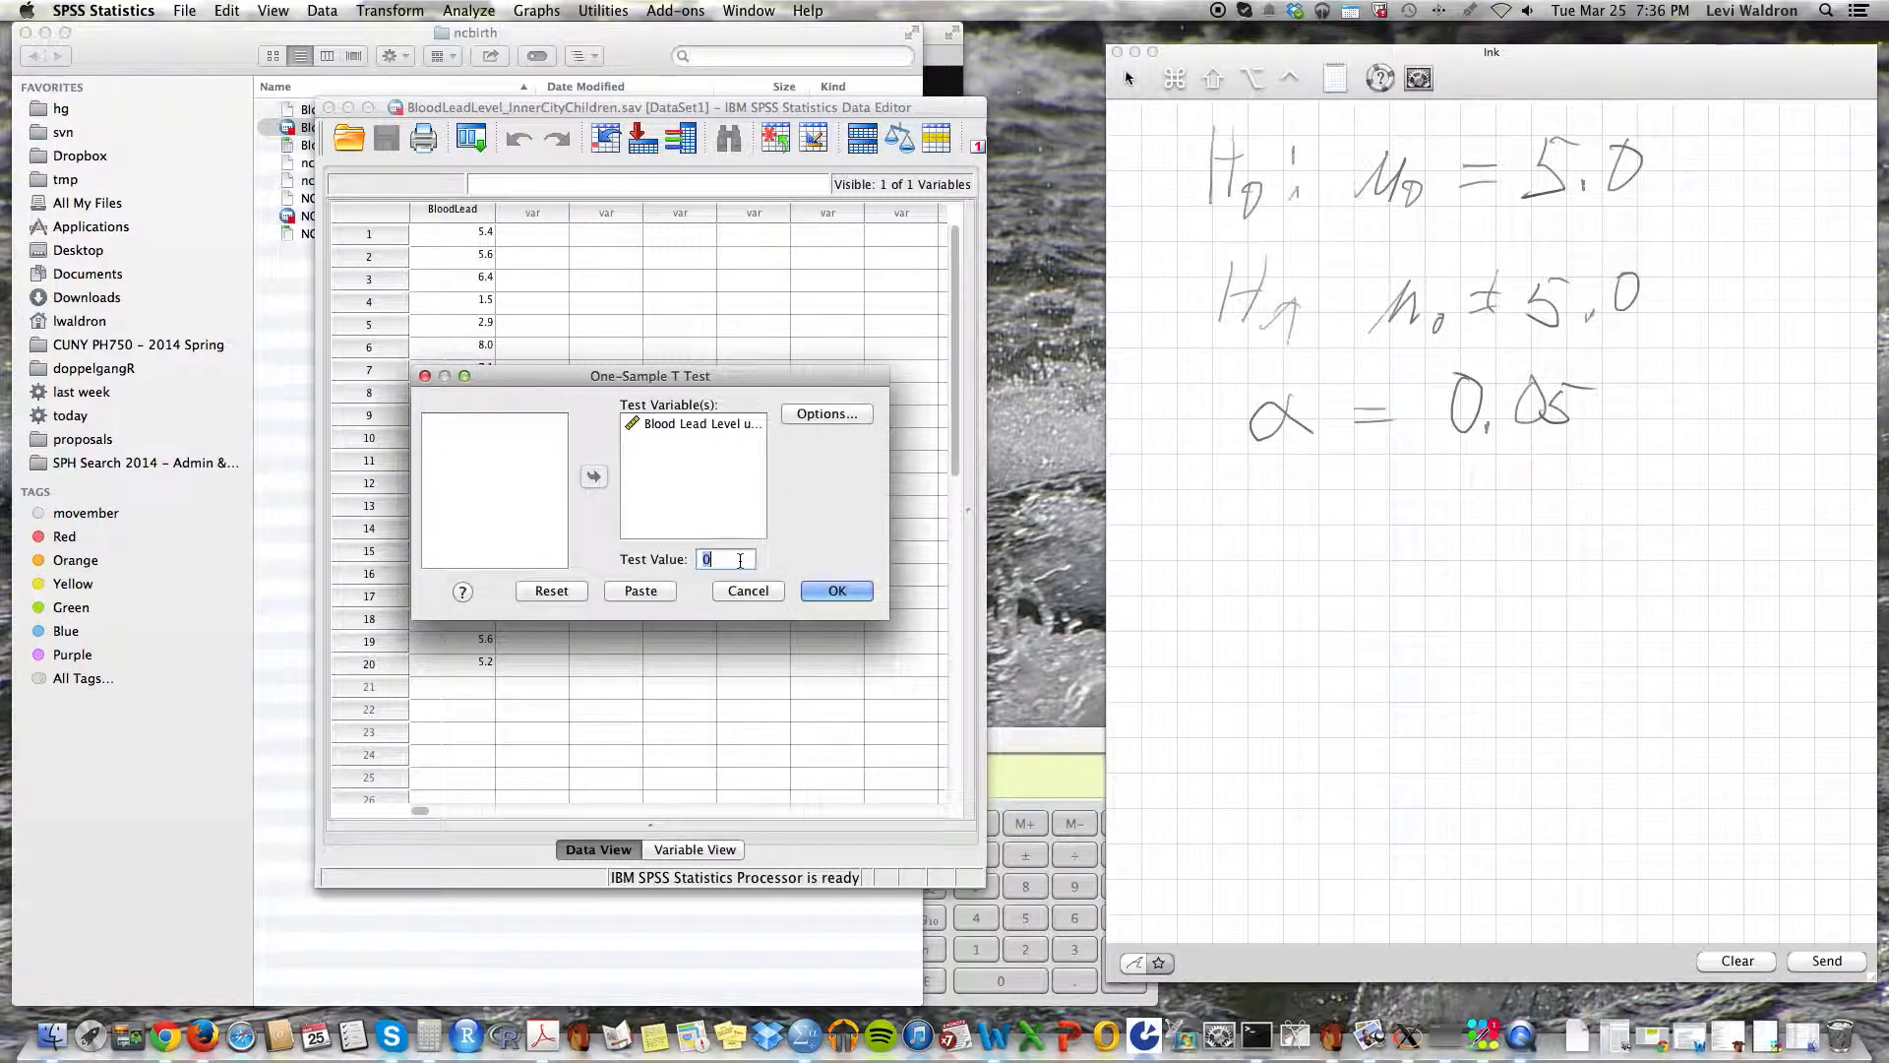
pyautogui.write('5.0')
pyautogui.click(843, 589)
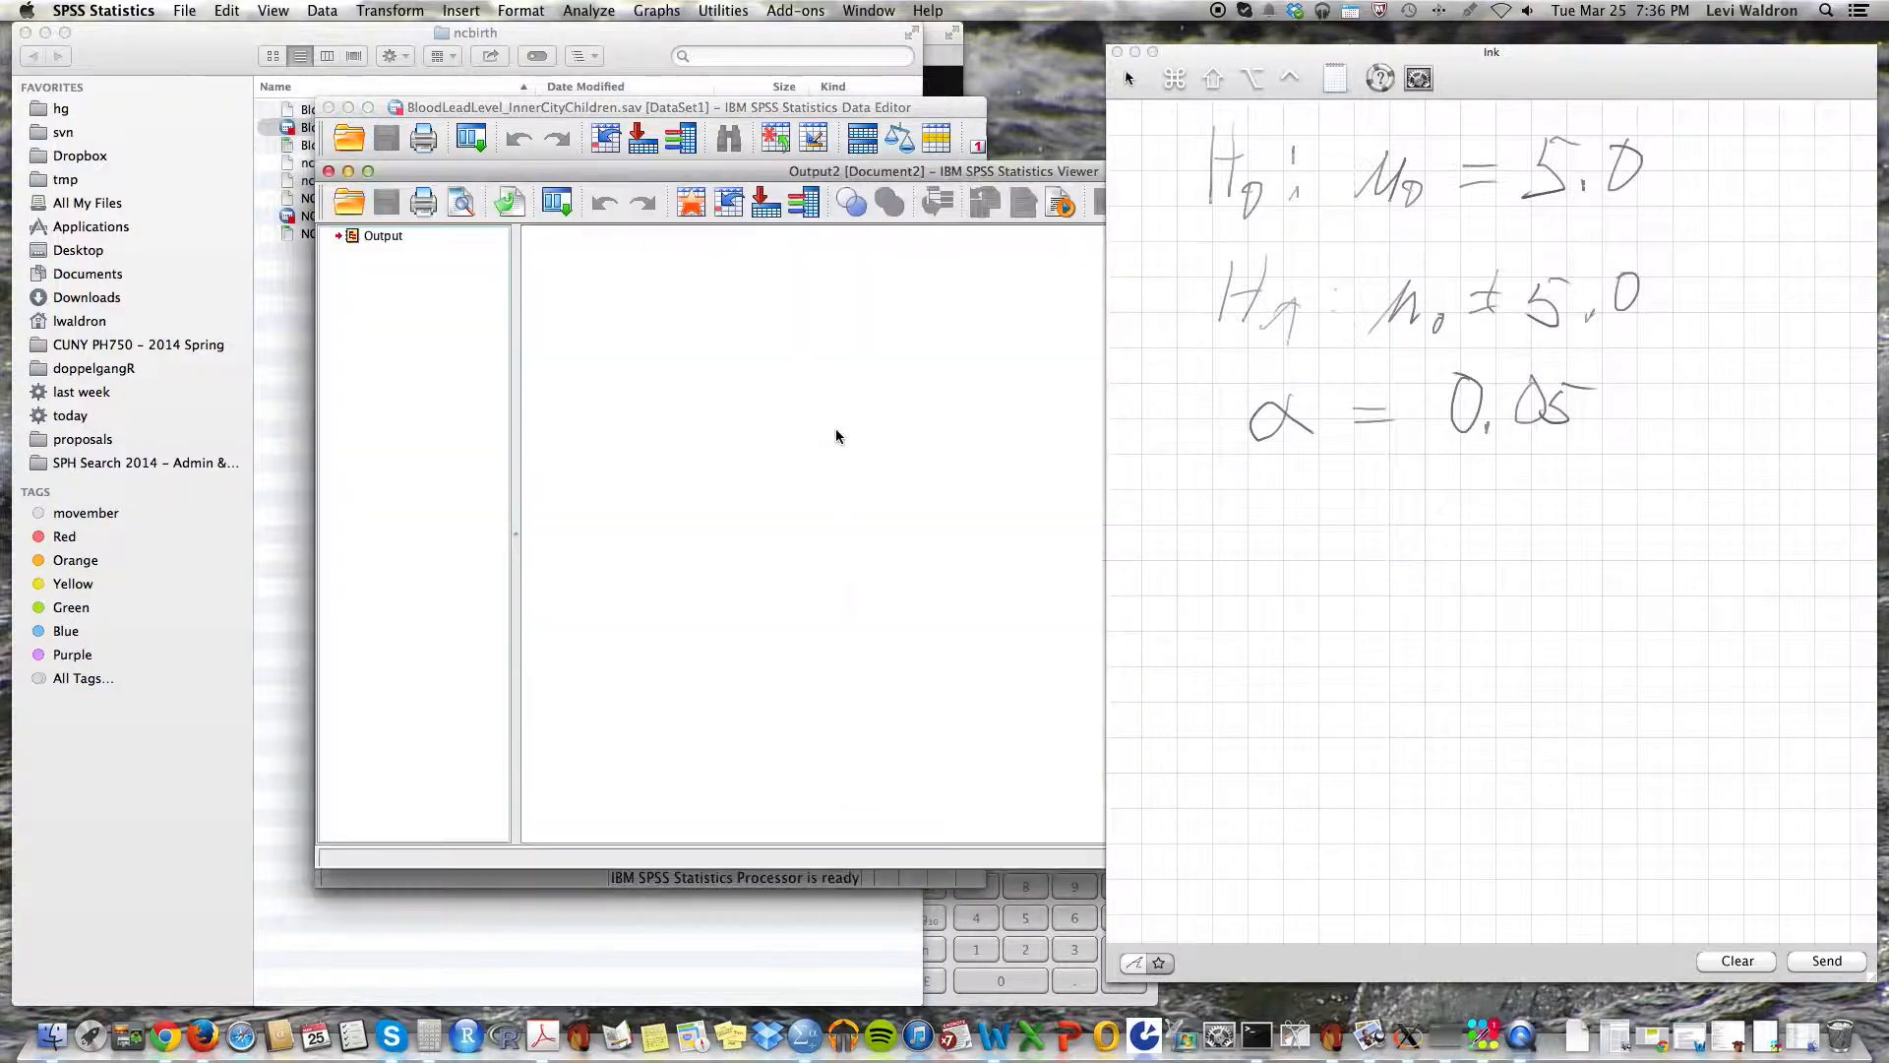
pyautogui.moveTo(826, 175); pyautogui.dragTo(479, 181)
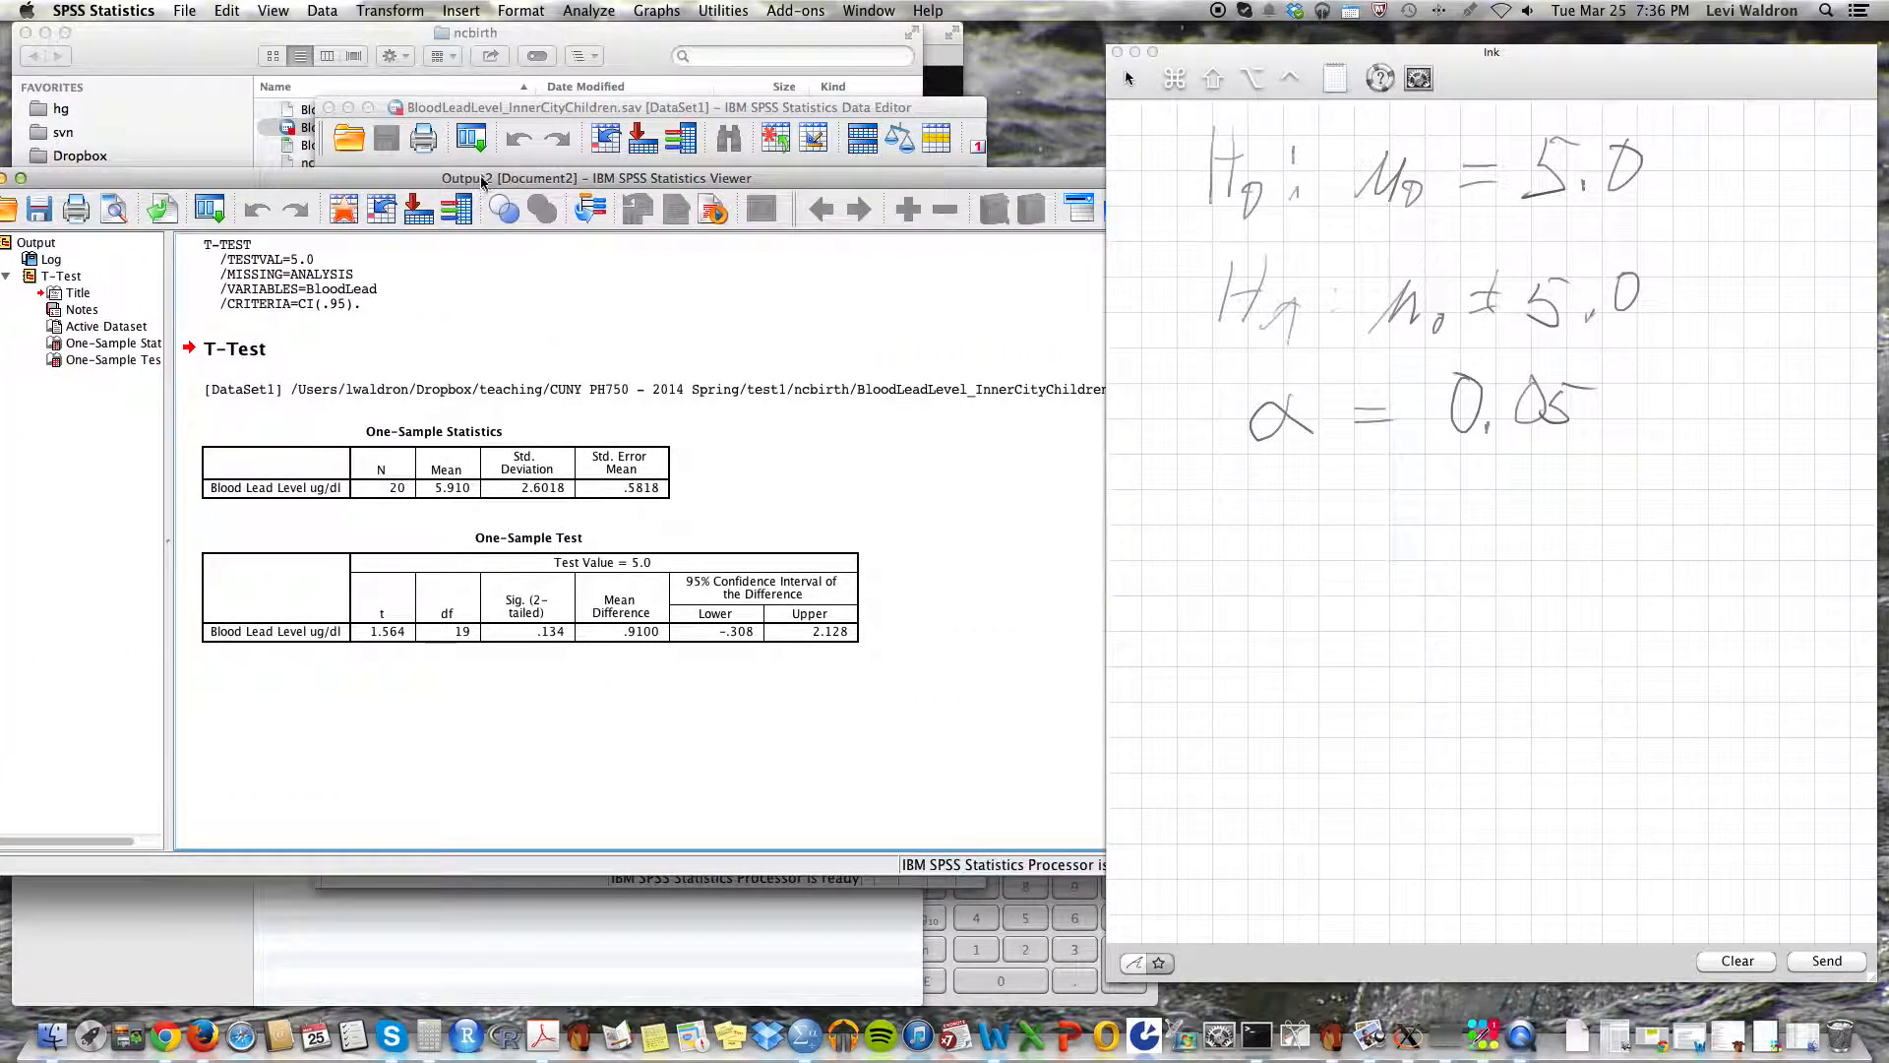
# Step: Switch to Calculator and compute the standard error of the mean by dividing 2.6018 by the square root of 20
pyautogui.click(595, 453)
pyautogui.click(1001, 932)
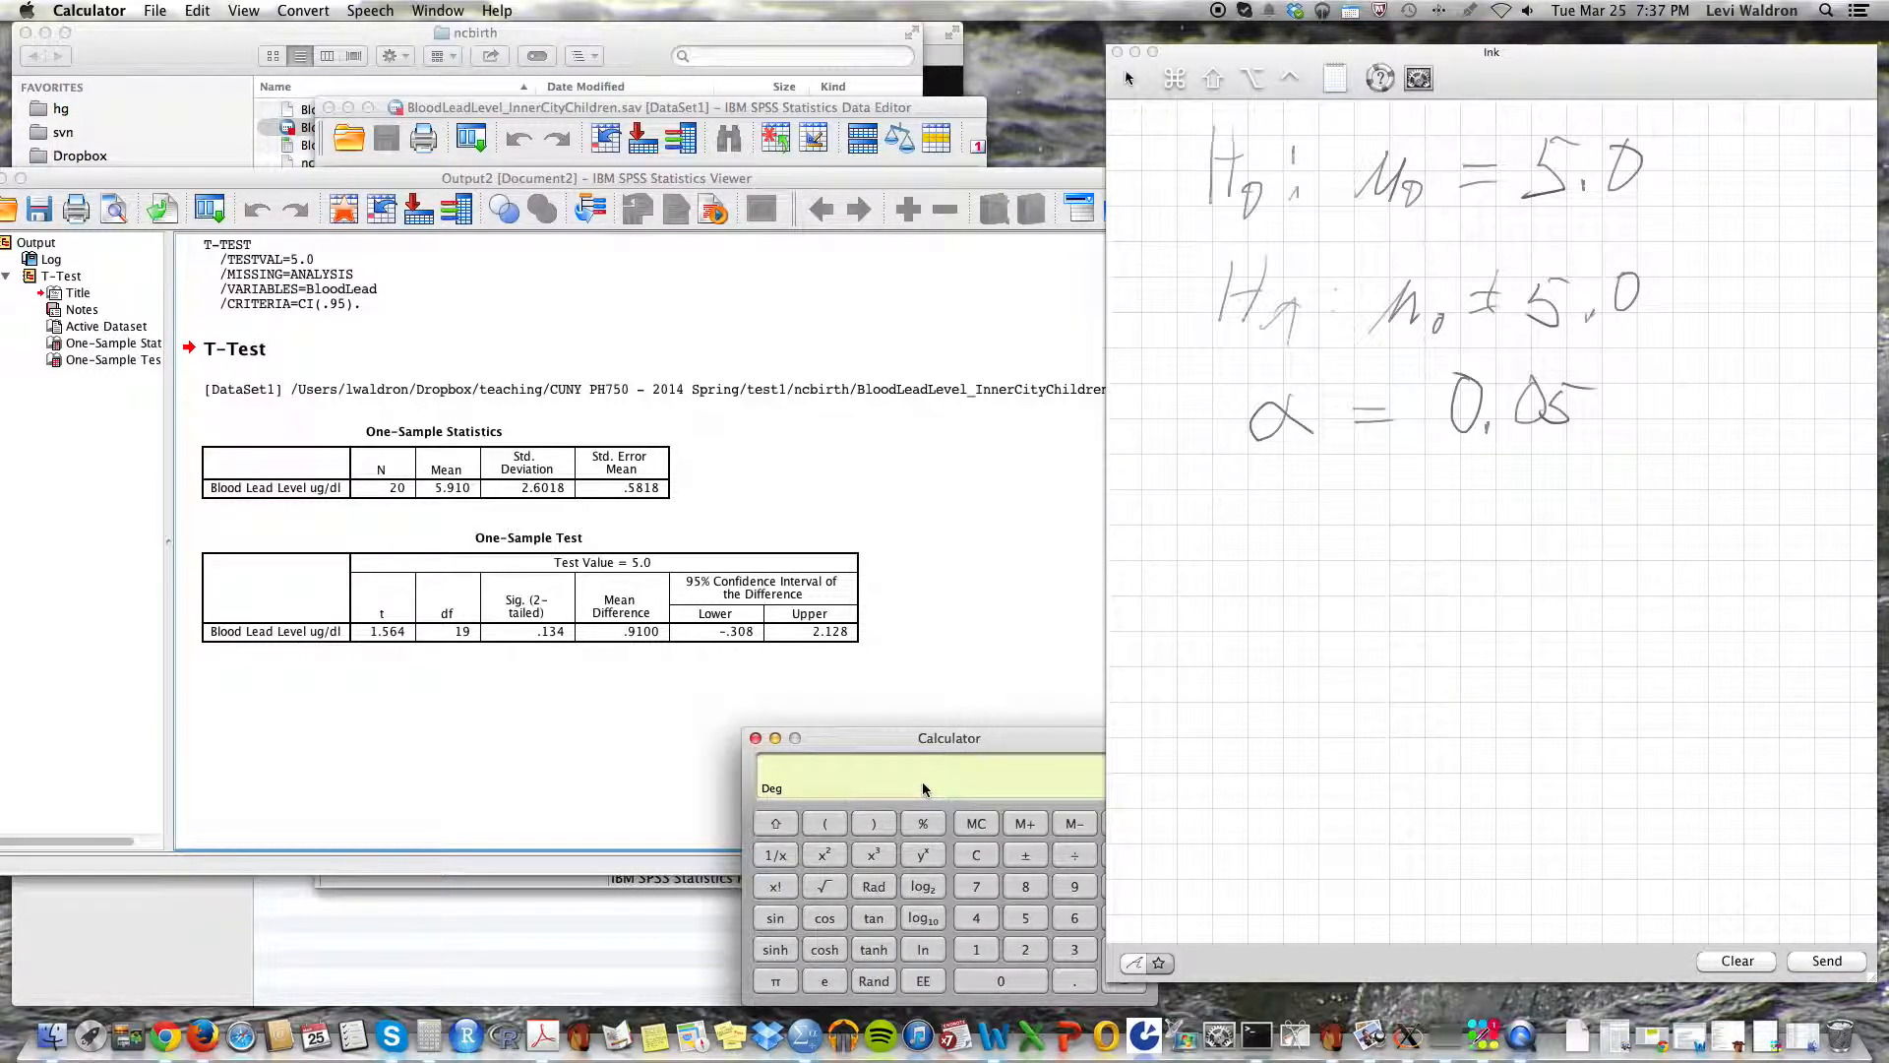
pyautogui.moveTo(952, 741); pyautogui.dragTo(849, 739)
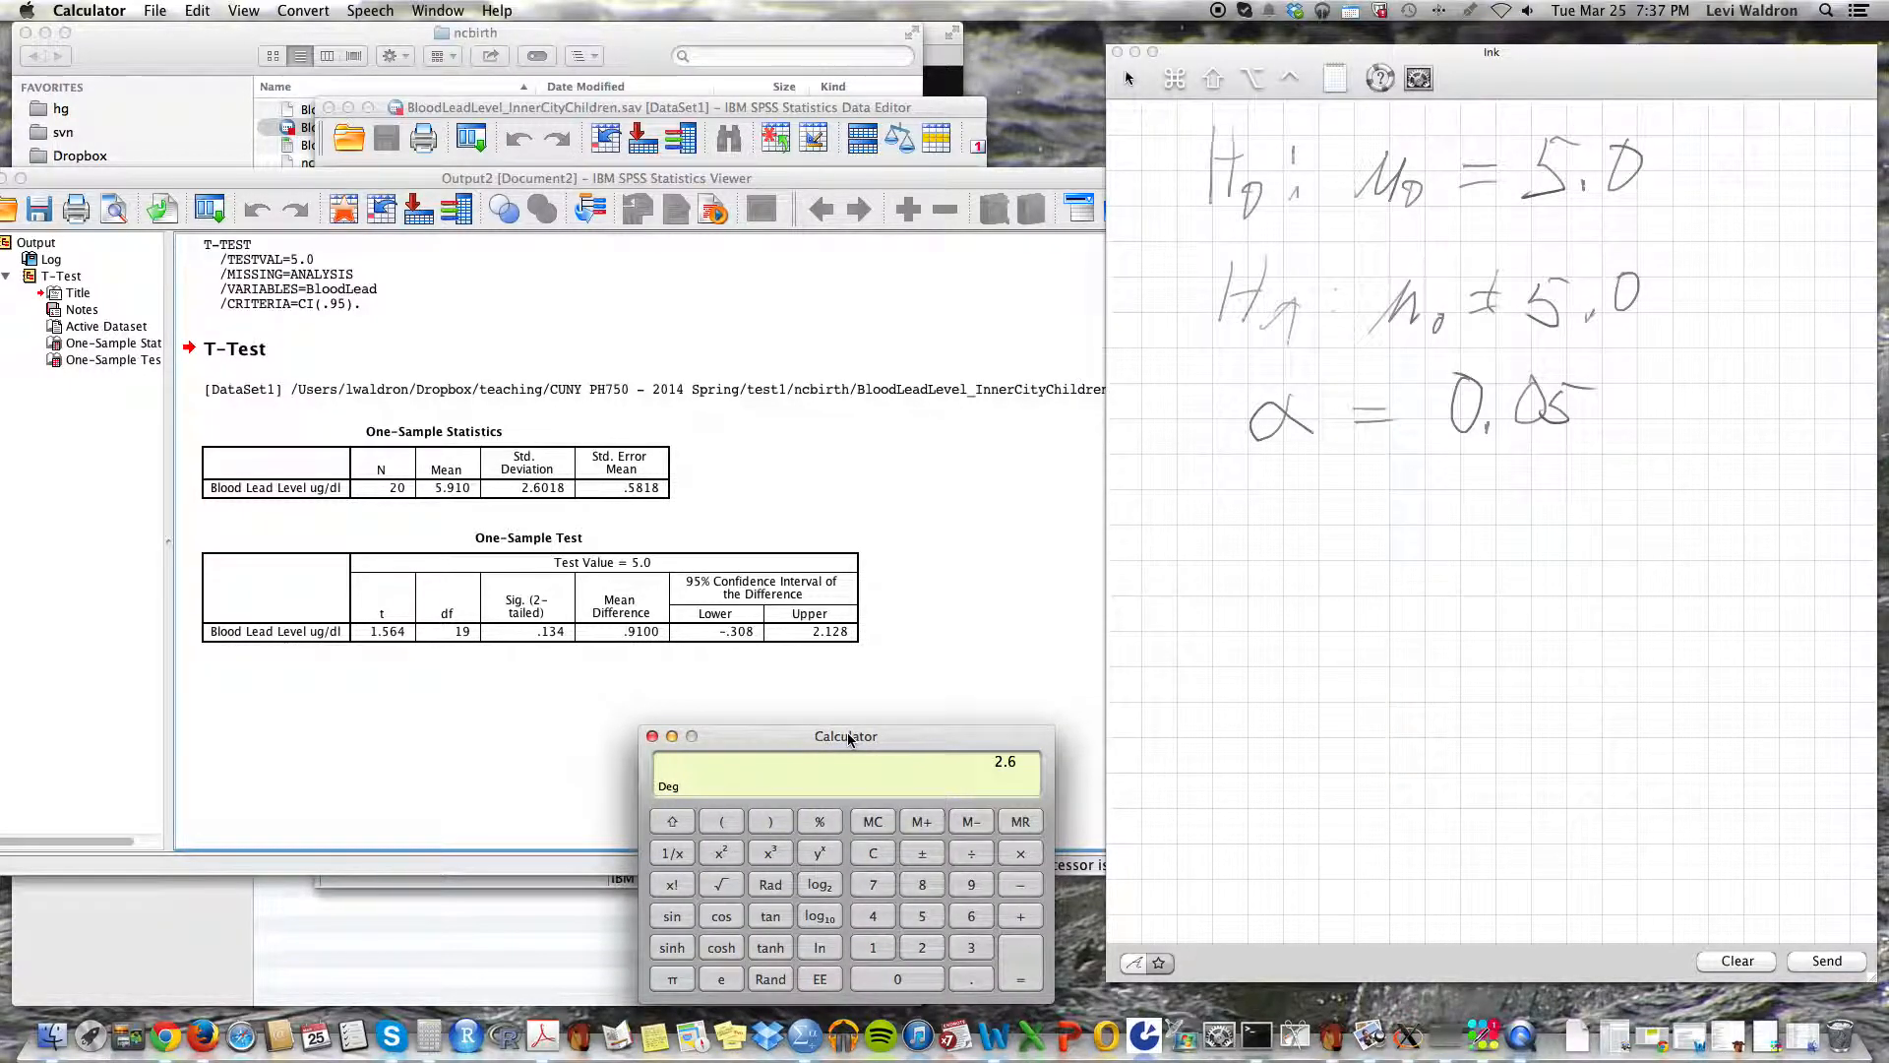
pyautogui.write('018')
pyautogui.write('20')
pyautogui.click(719, 883)
pyautogui.click(1024, 974)
# Step: In the Ink window, draw a dividing line under the hypotheses and handwrite the p-value p = 0.134 below it
pyautogui.moveTo(1179, 476); pyautogui.dragTo(1716, 495)
pyautogui.moveTo(1201, 520)
pyautogui.mouseDown()
pyautogui.moveTo(1179, 615)
pyautogui.moveTo(1196, 539)
pyautogui.moveTo(1284, 540)
pyautogui.mouseUp()
pyautogui.moveTo(1248, 557)
pyautogui.mouseDown()
pyautogui.moveTo(1345, 522)
pyautogui.moveTo(1368, 579)
pyautogui.mouseUp()
pyautogui.moveTo(1409, 516)
pyautogui.mouseDown()
pyautogui.moveTo(1395, 580)
pyautogui.moveTo(1438, 573)
pyautogui.mouseUp()
pyautogui.moveTo(1493, 506)
pyautogui.mouseDown()
pyautogui.moveTo(1525, 539)
pyautogui.moveTo(1508, 597)
pyautogui.mouseUp()
# Step: Handwrite the conclusion "H0 not rej." beneath the p-value
pyautogui.moveTo(1282, 645); pyautogui.dragTo(1266, 712)
pyautogui.moveTo(1308, 634)
pyautogui.mouseDown()
pyautogui.moveTo(1296, 706)
pyautogui.moveTo(1340, 680)
pyautogui.moveTo(1510, 665)
pyautogui.moveTo(1523, 688)
pyautogui.mouseUp()
pyautogui.moveTo(1515, 657); pyautogui.dragTo(1670, 677)
pyautogui.click(1724, 616)
pyautogui.click(1737, 682)
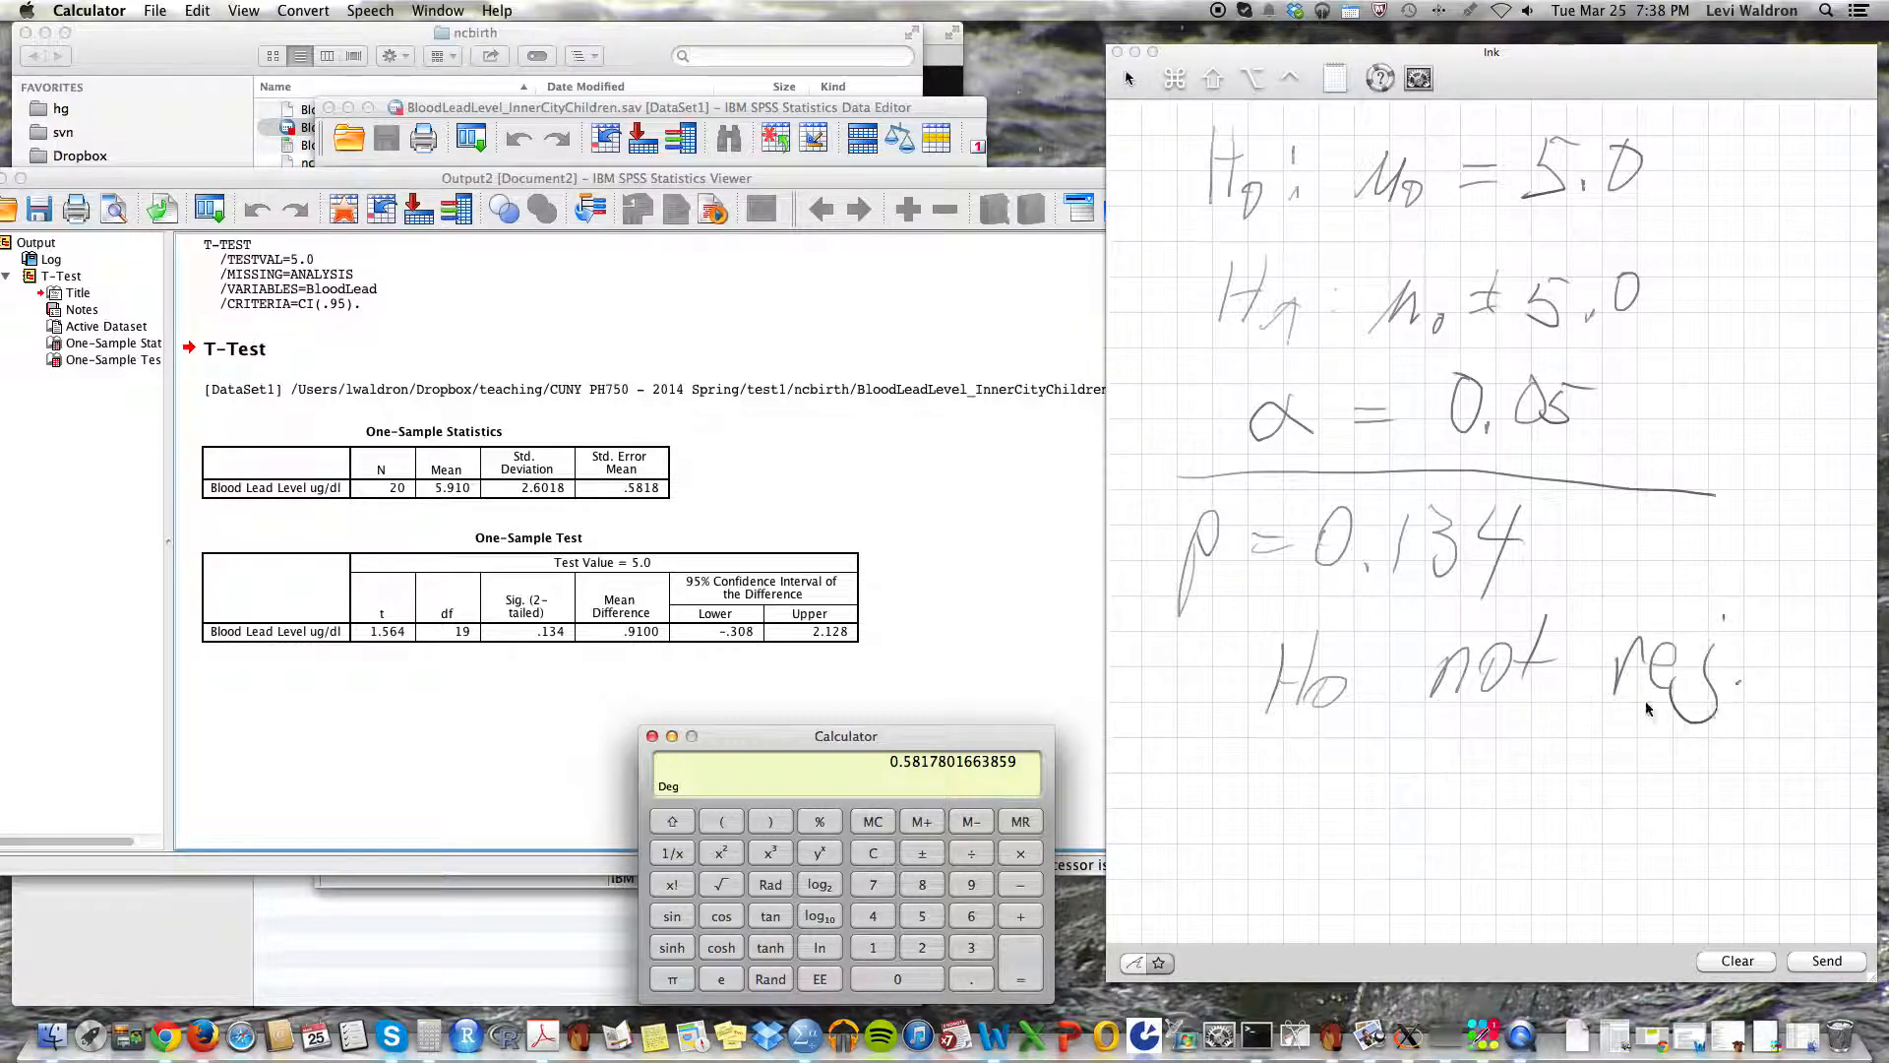